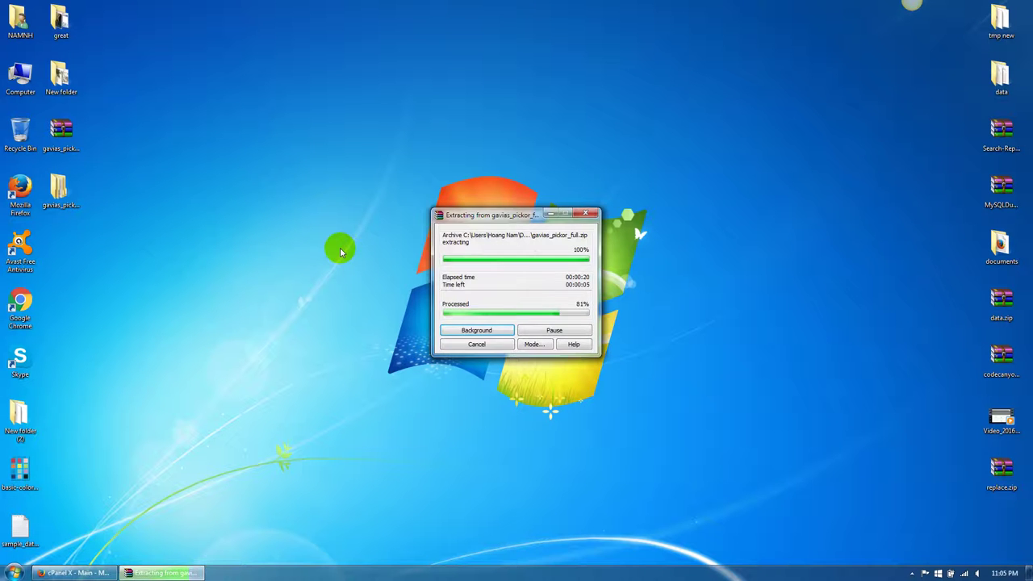
# Open the extracted gavias_pickor_full folder and go through its installation folders and zip archives
pyautogui.doubleClick(59, 189)
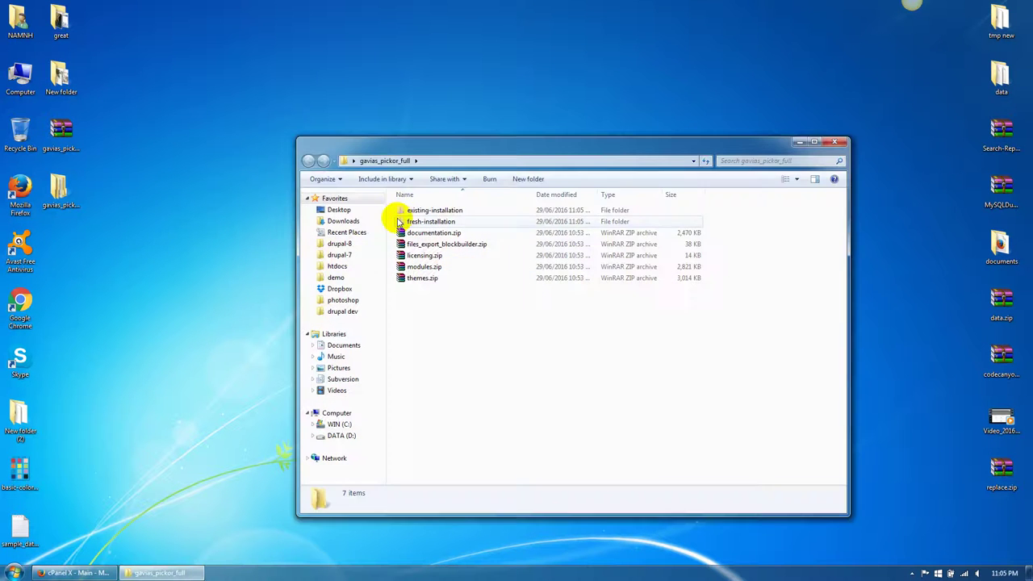
pyautogui.click(404, 210)
pyautogui.click(426, 221)
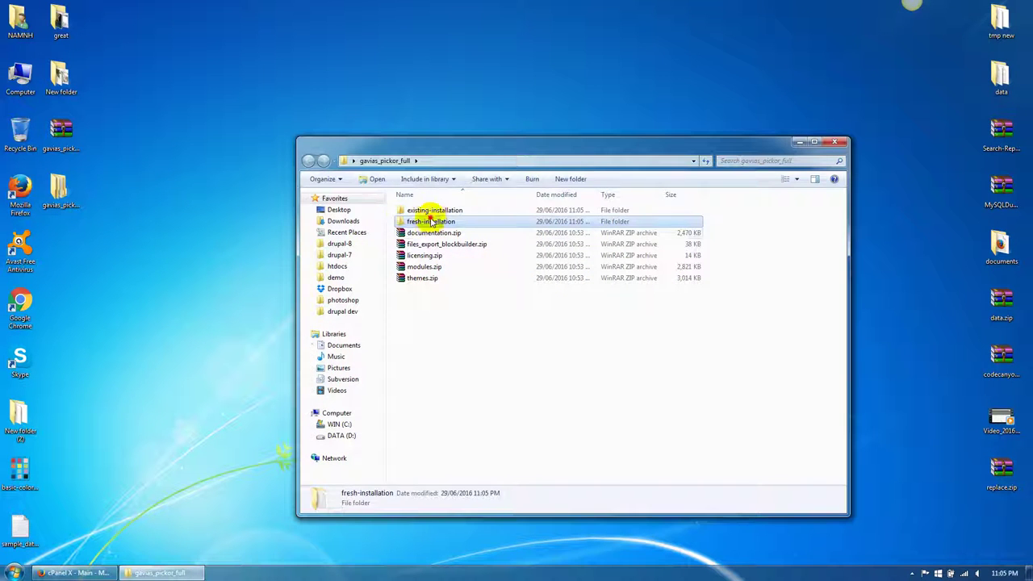
pyautogui.click(421, 232)
pyautogui.click(423, 243)
pyautogui.click(424, 255)
pyautogui.click(425, 266)
pyautogui.click(422, 278)
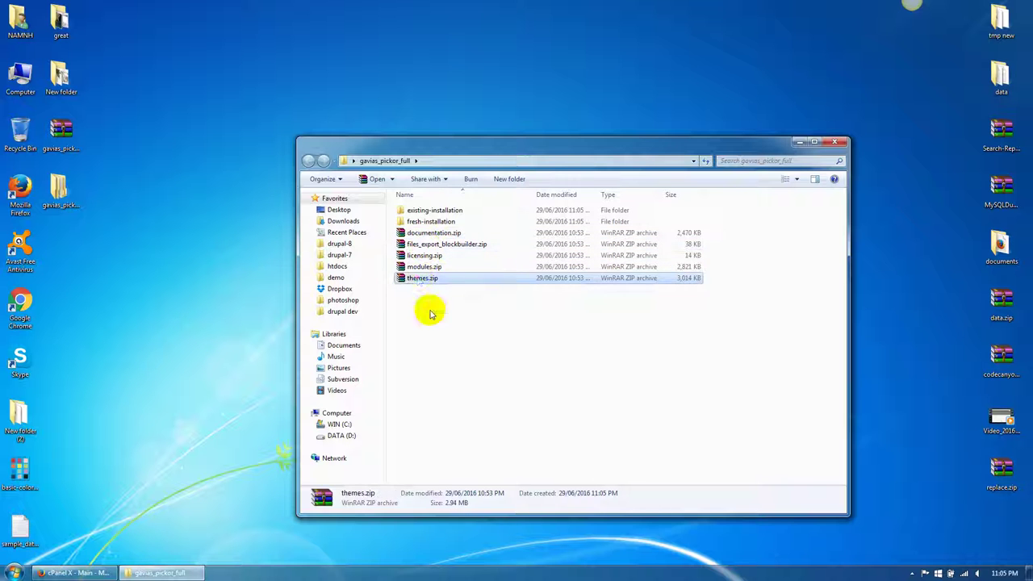
# Open the demo folder inside the fresh-installation folder
pyautogui.click(444, 221)
pyautogui.doubleClick(446, 221)
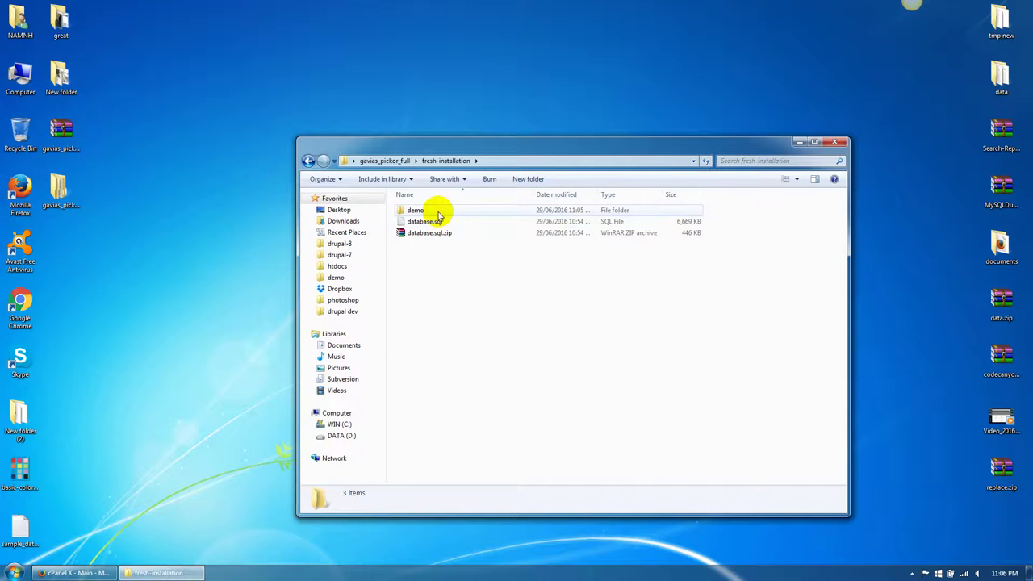
pyautogui.doubleClick(438, 211)
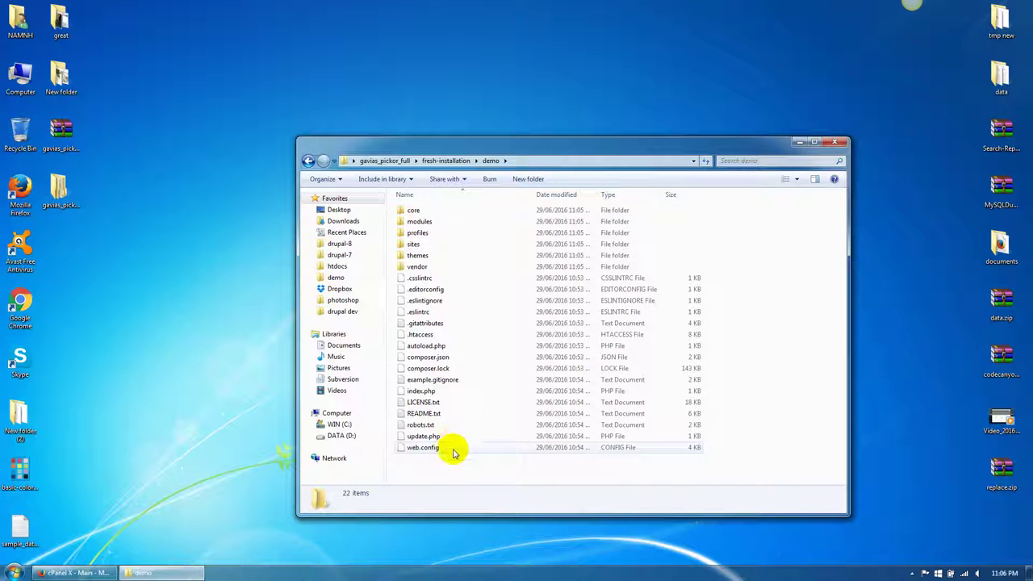
# Switch to cPanel in the browser and open File Manager at the Web Root (public_html/www) directory
pyautogui.click(73, 572)
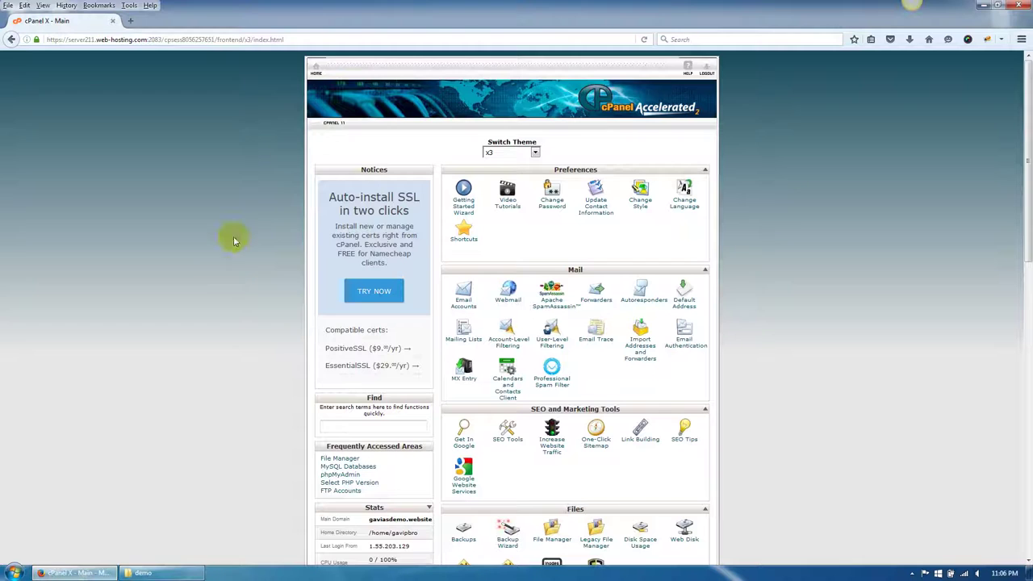
pyautogui.scroll(-3, 466, 371)
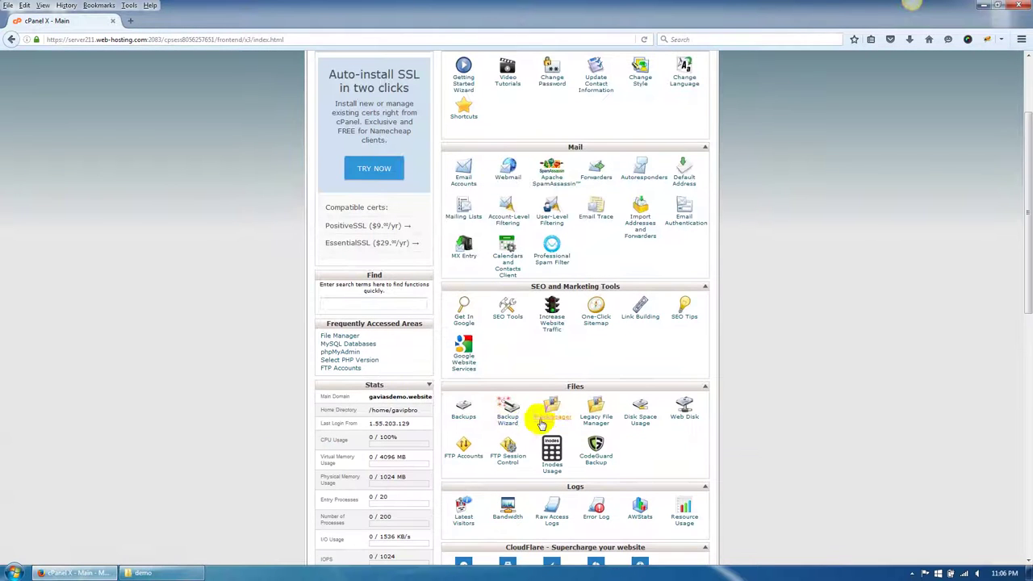
pyautogui.scroll(5, 253, 329)
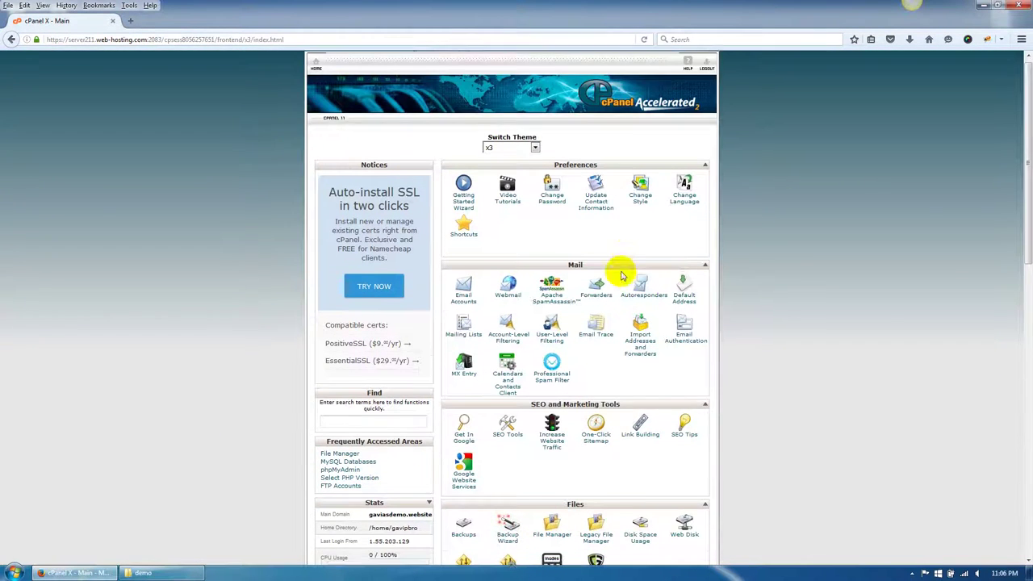
pyautogui.scroll(-5, 564, 407)
pyautogui.click(551, 348)
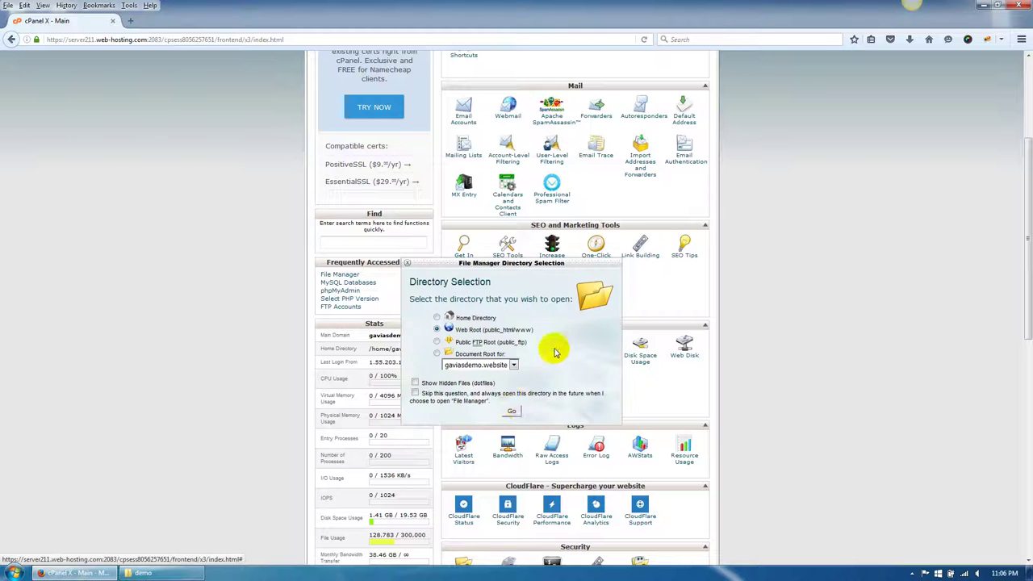
pyautogui.click(512, 410)
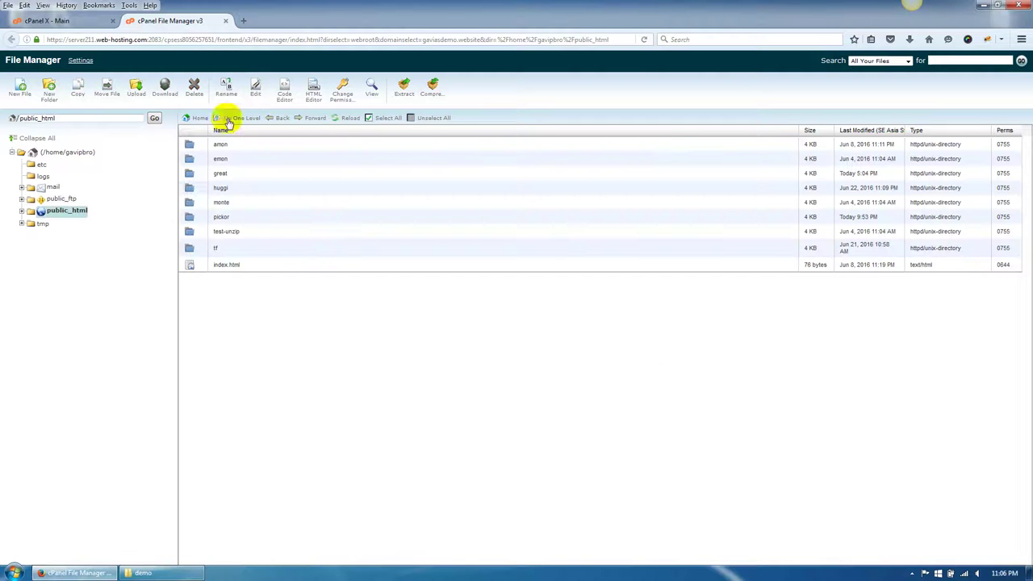
# Create a new folder named demo in public_html and open it
pyautogui.click(50, 90)
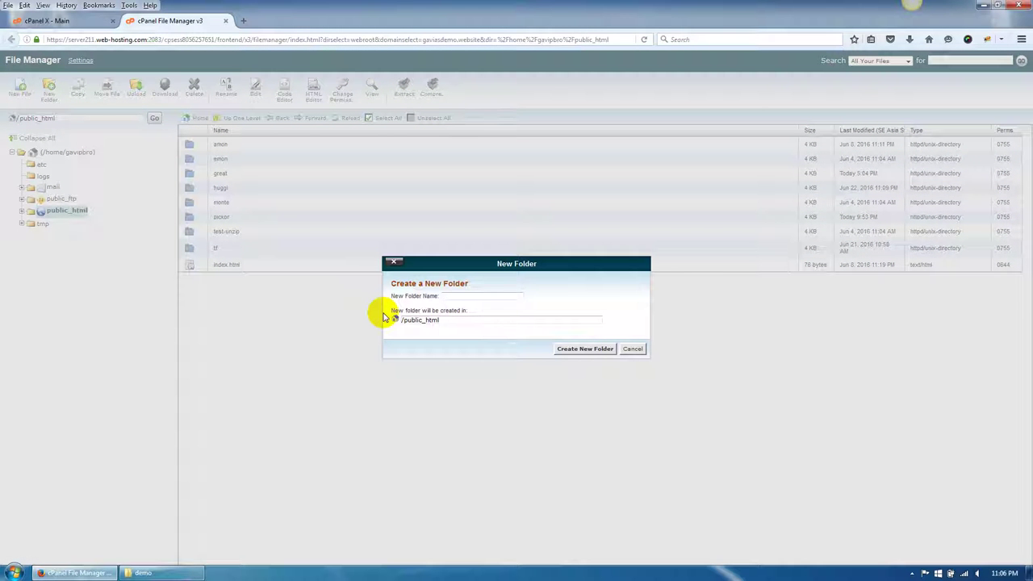
pyautogui.write('demo')
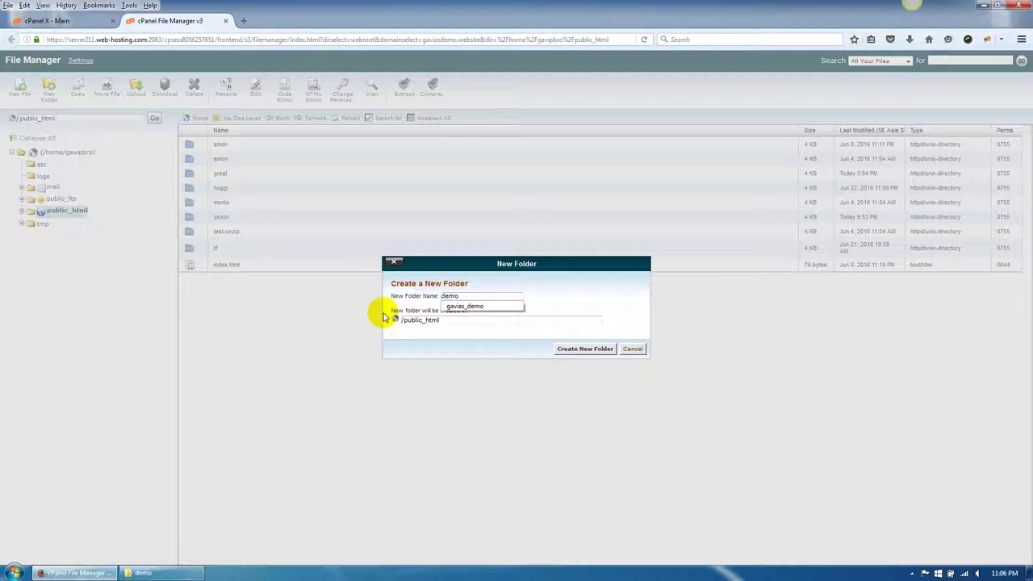
pyautogui.click(563, 348)
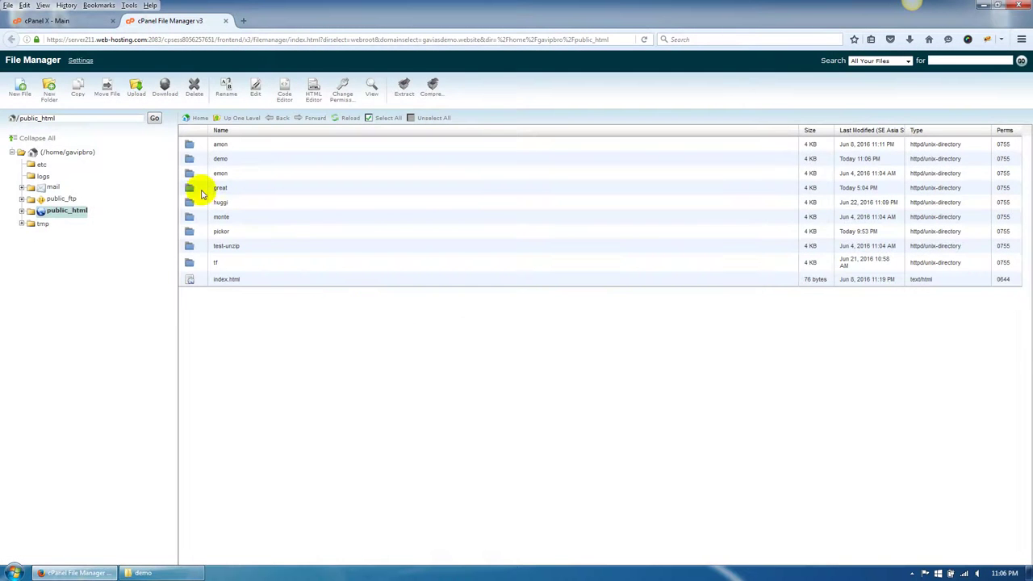
pyautogui.doubleClick(189, 158)
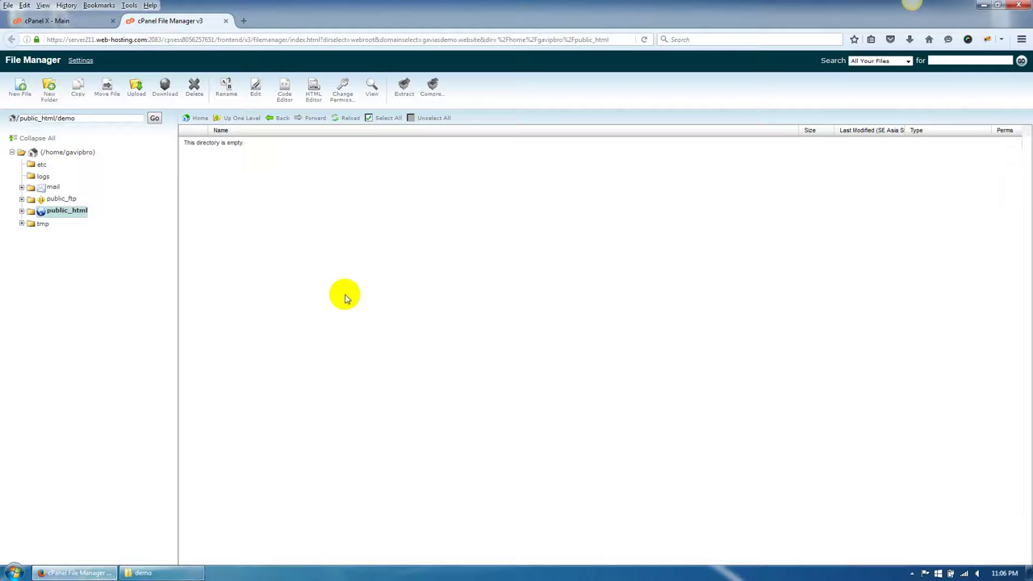
# Switch to the local demo folder and compress all its files and folders into a ZIP archive named demo.zip
pyautogui.click(146, 572)
pyautogui.moveTo(467, 458); pyautogui.dragTo(412, 214)
pyautogui.rightClick(417, 230)
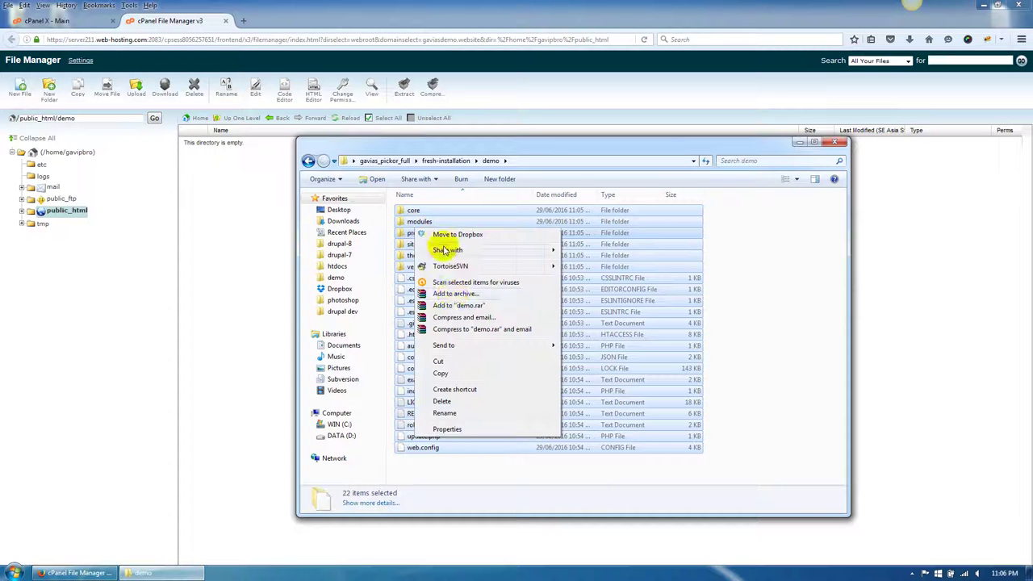
pyautogui.click(453, 294)
pyautogui.click(476, 275)
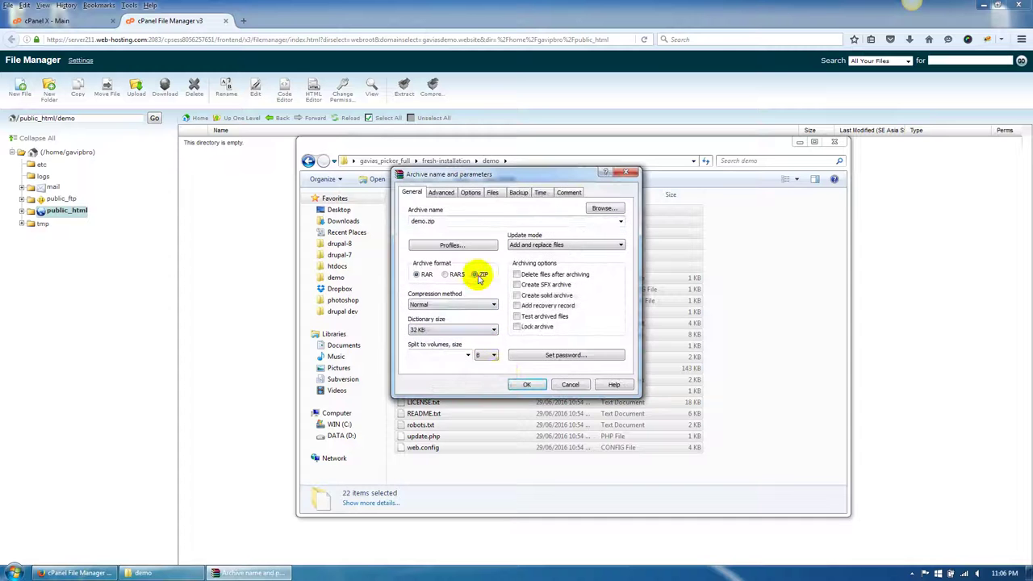
pyautogui.click(524, 384)
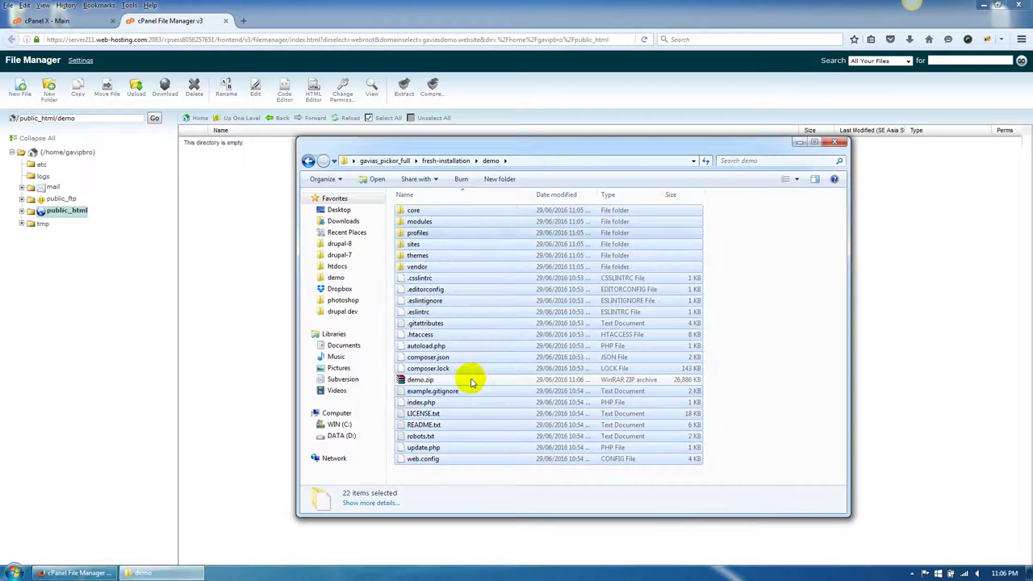
# Upload demo.zip from the local demo folder to public_html/demo through the cPanel File Manager
pyautogui.click(472, 381)
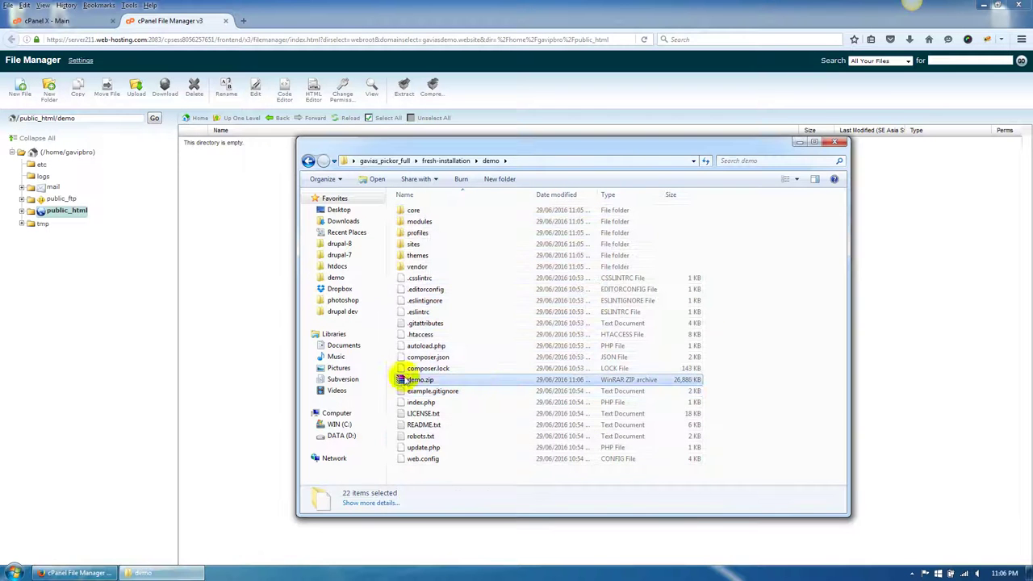
pyautogui.click(281, 304)
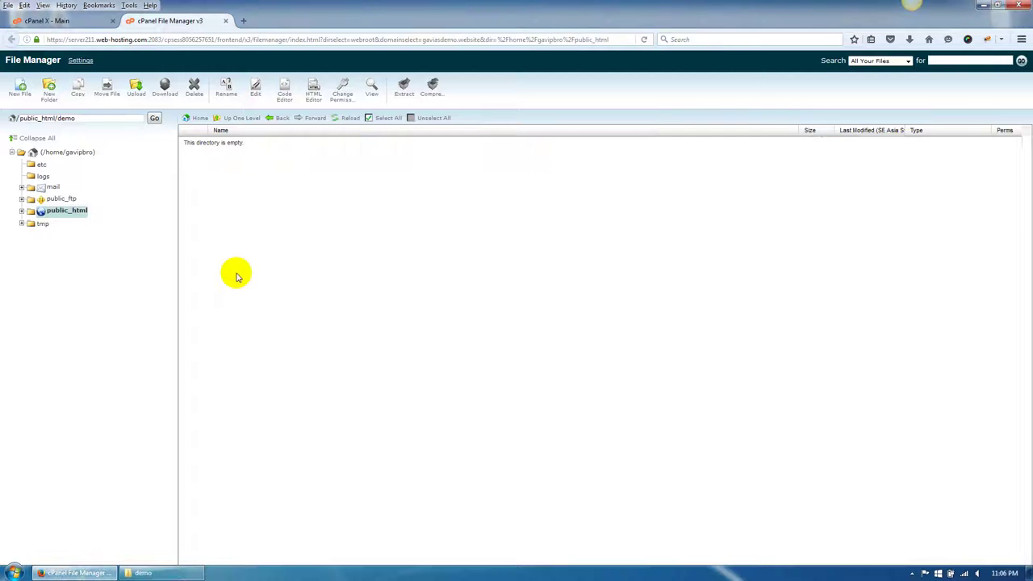
pyautogui.click(136, 94)
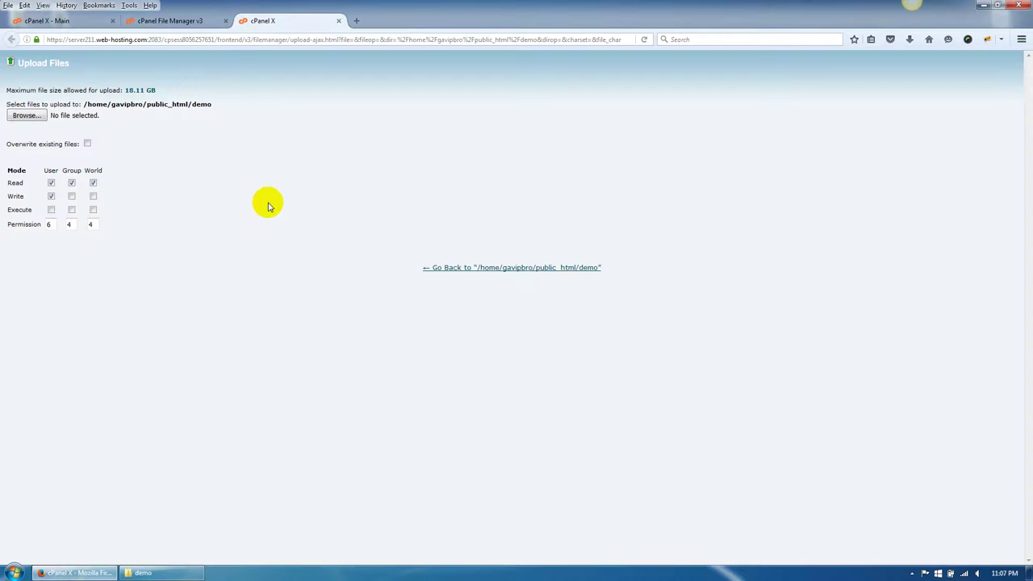
pyautogui.click(146, 573)
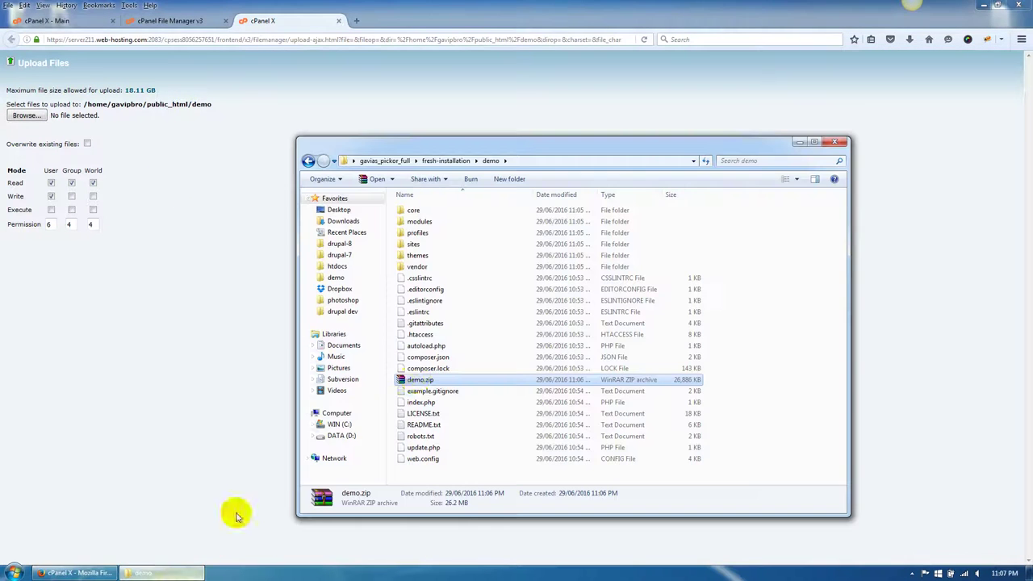
pyautogui.moveTo(416, 384); pyautogui.dragTo(40, 113)
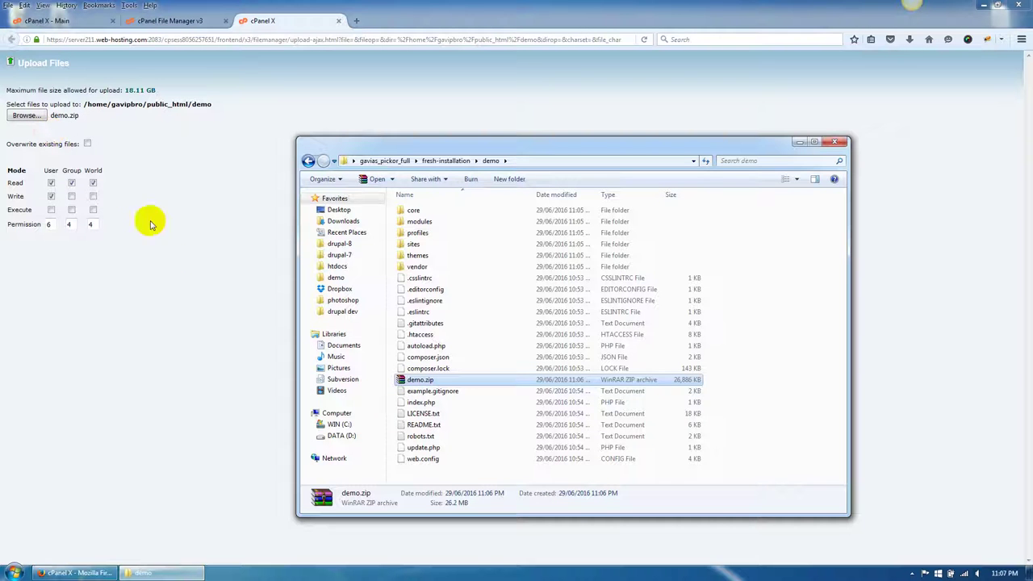
pyautogui.click(170, 262)
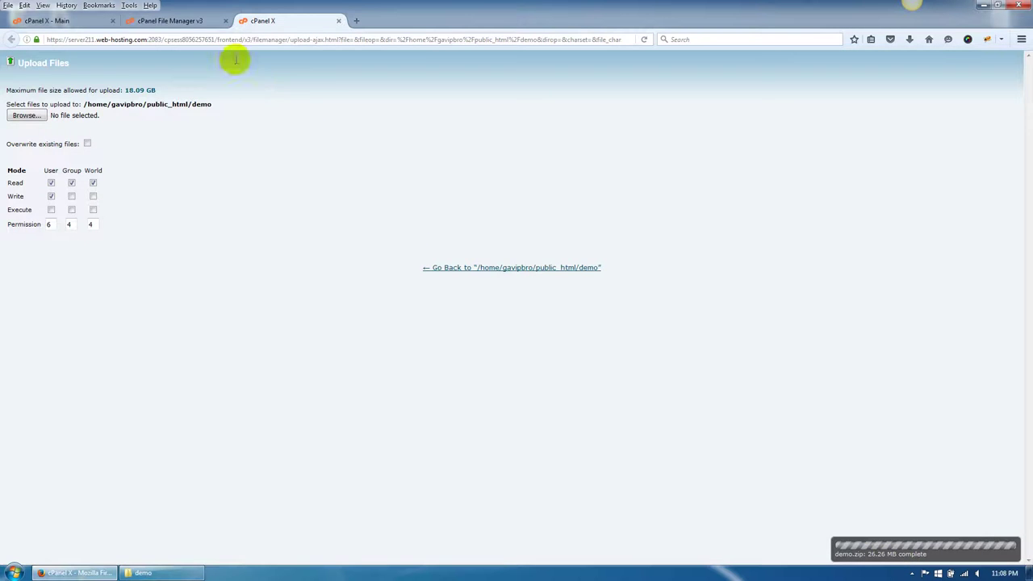
# Extract the uploaded demo.zip into /public_html/demo in File Manager and reload the file list
pyautogui.click(178, 22)
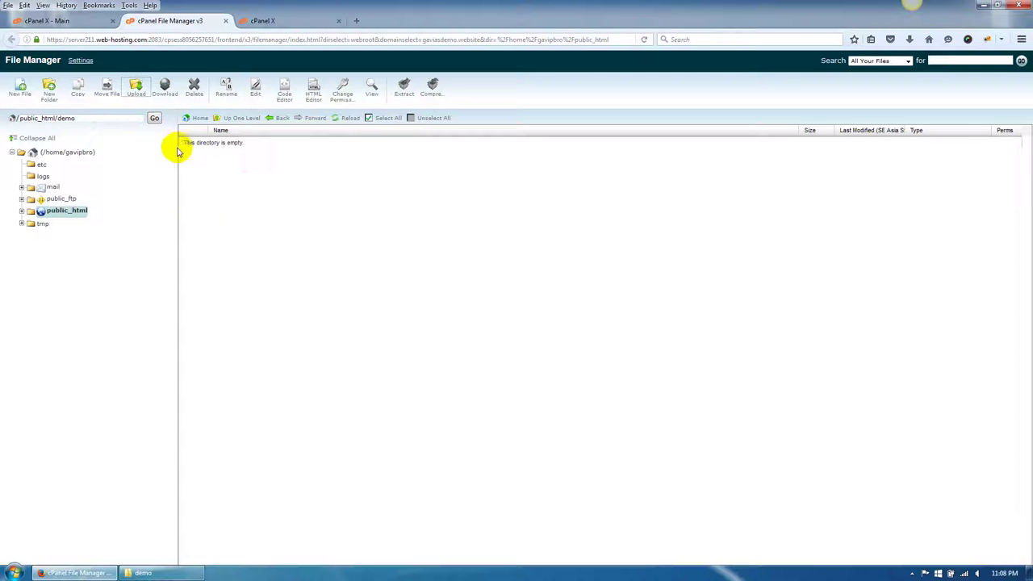
pyautogui.click(345, 119)
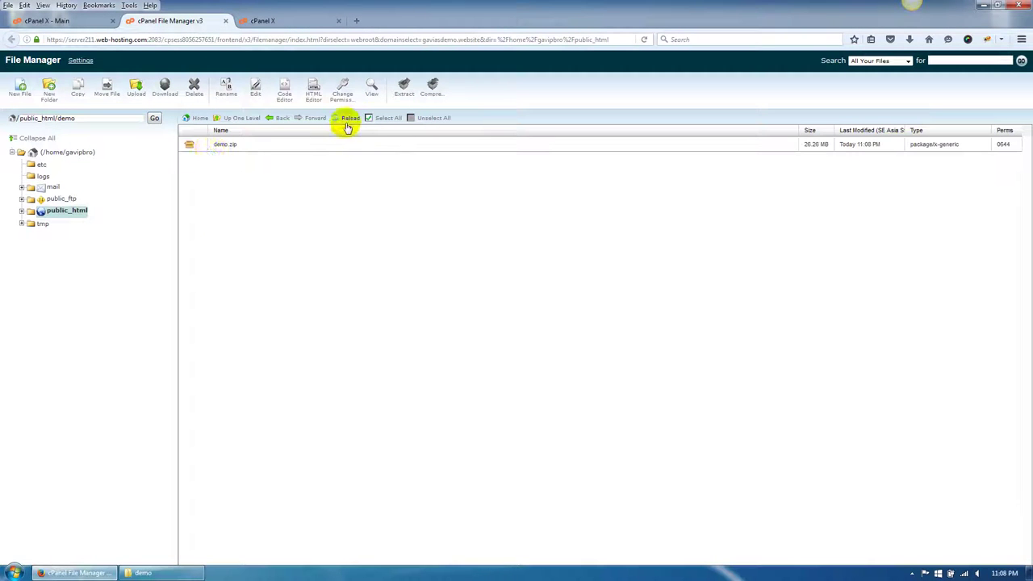
pyautogui.click(211, 146)
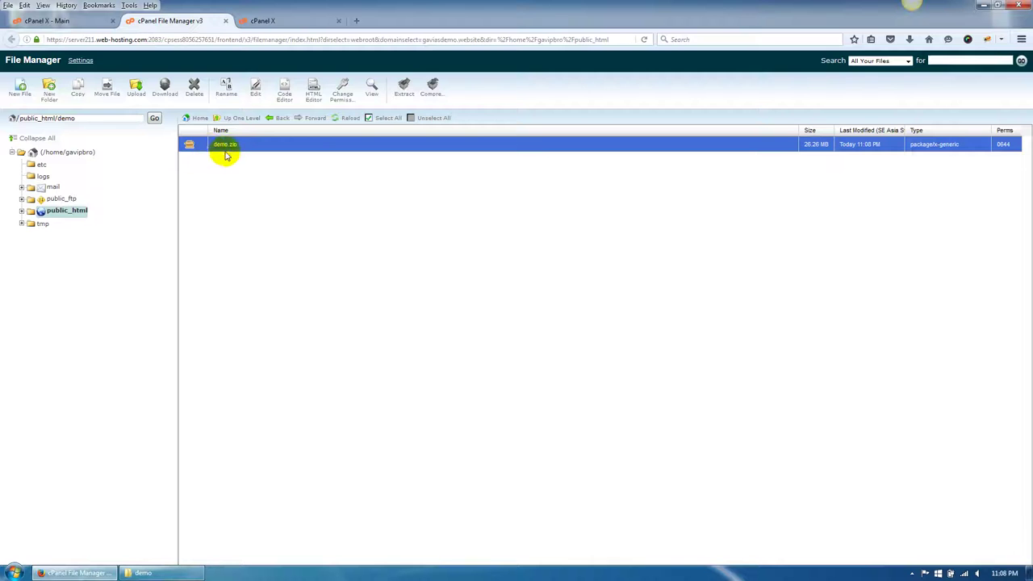
pyautogui.click(404, 94)
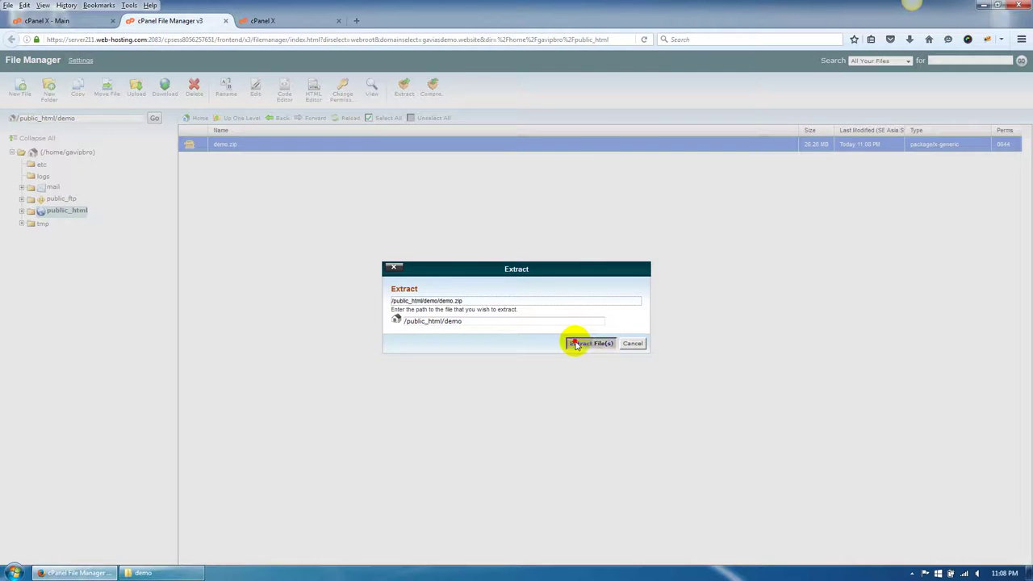
pyautogui.click(576, 344)
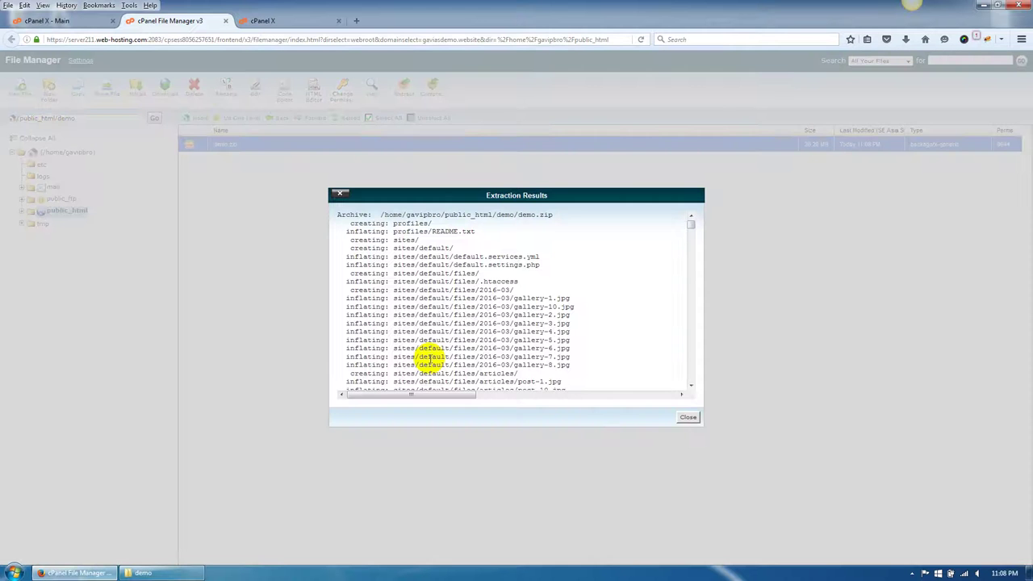
pyautogui.click(684, 416)
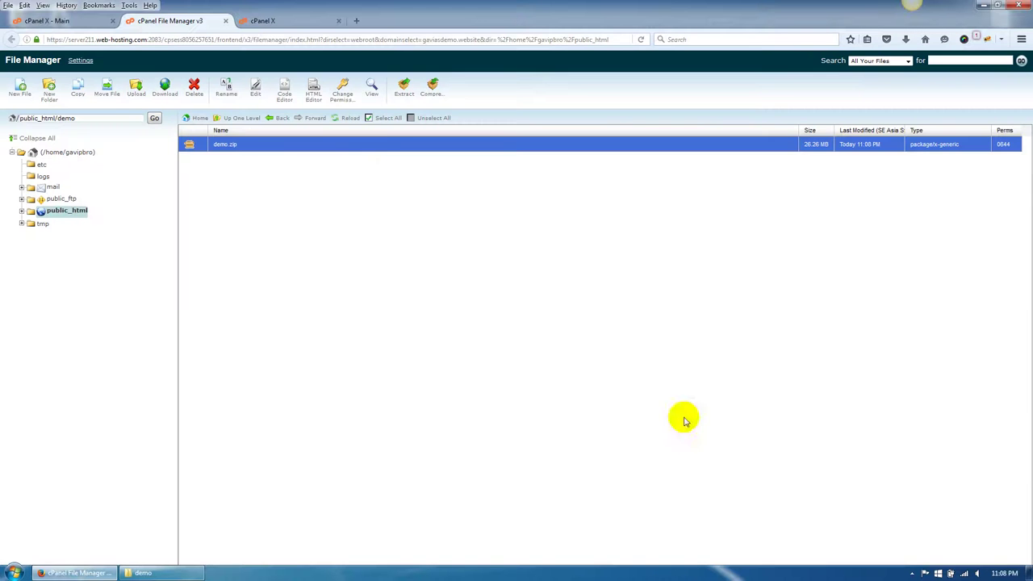
pyautogui.click(351, 120)
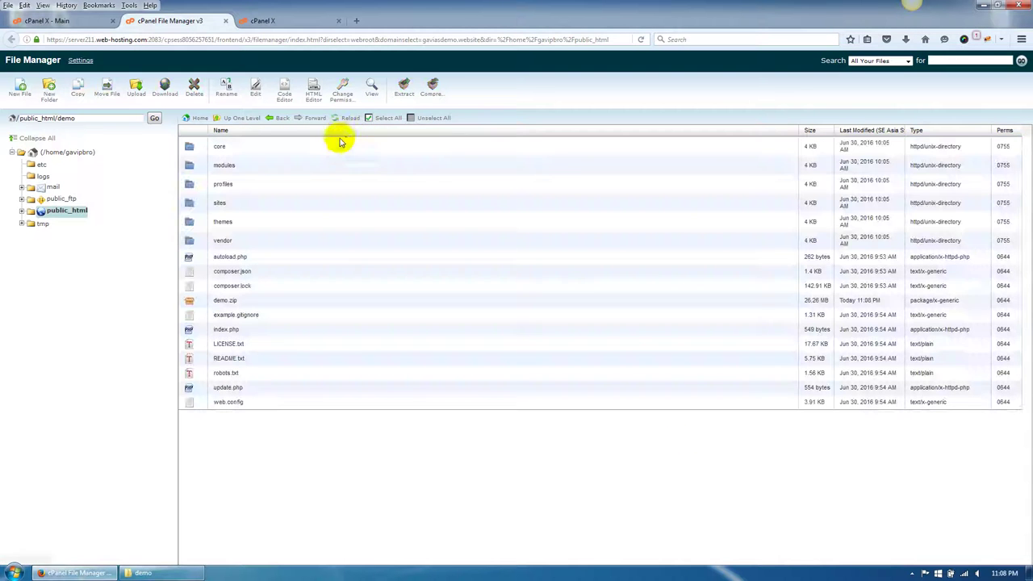
# Open MySQL Databases from the cPanel main page and create a new database with the name demo after the account prefix
pyautogui.click(62, 20)
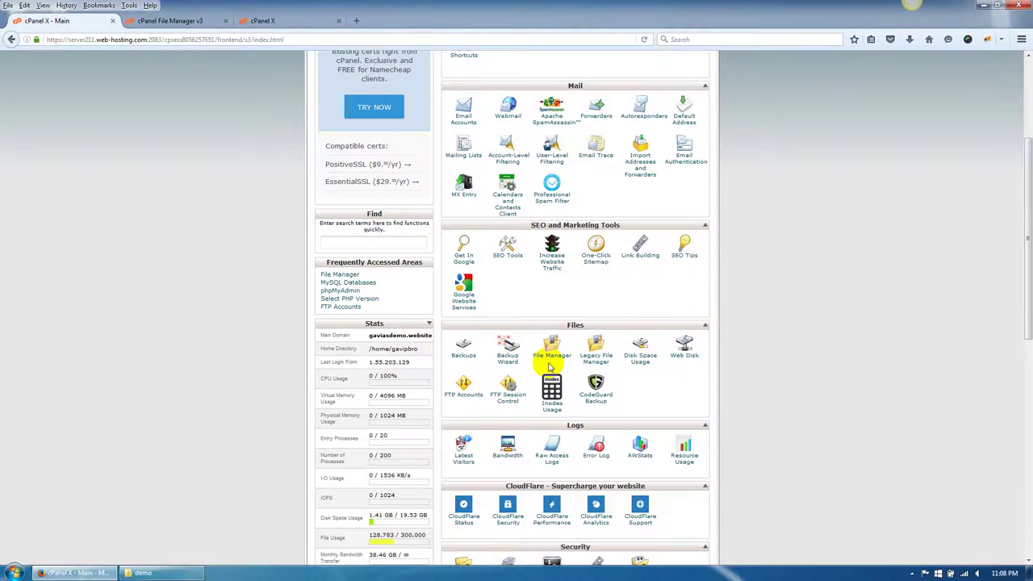
pyautogui.scroll(-5, 551, 359)
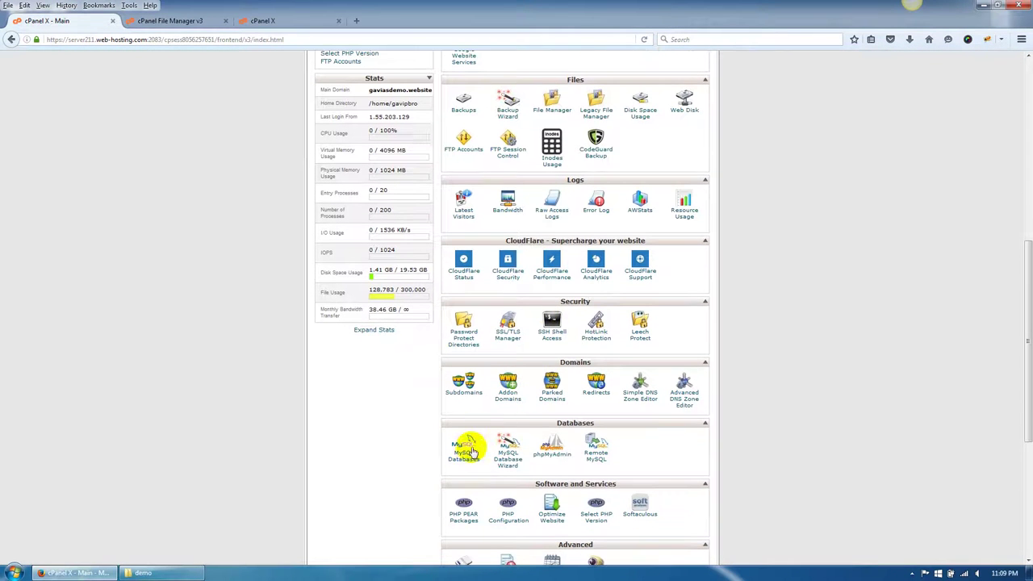
pyautogui.click(466, 457)
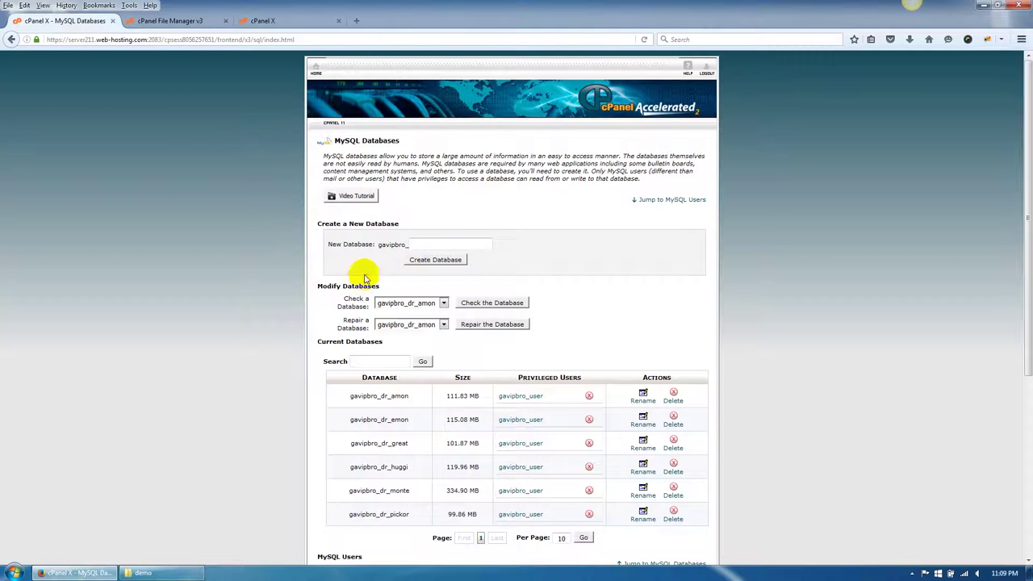
pyautogui.click(431, 246)
pyautogui.write('demo')
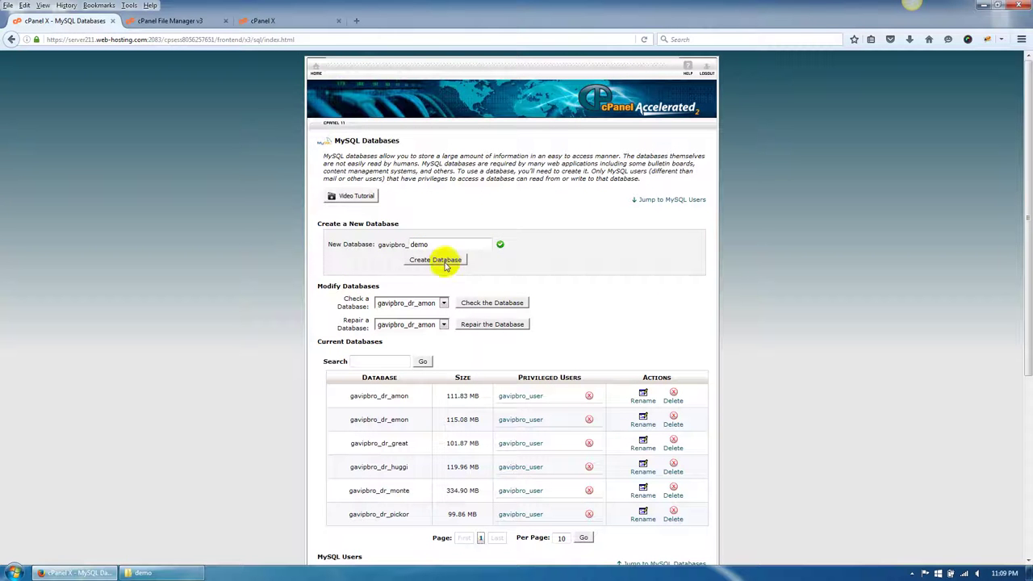
pyautogui.click(446, 261)
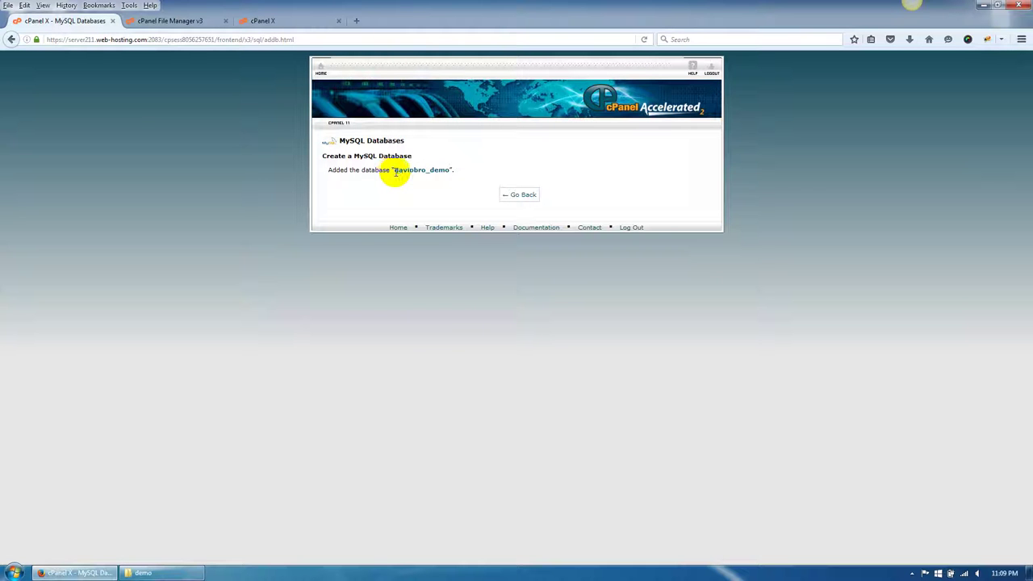
# Copy the new database name gavipbro_demo into a blank Notepad++ document and return to the browser
pyautogui.moveTo(394, 171); pyautogui.dragTo(446, 168)
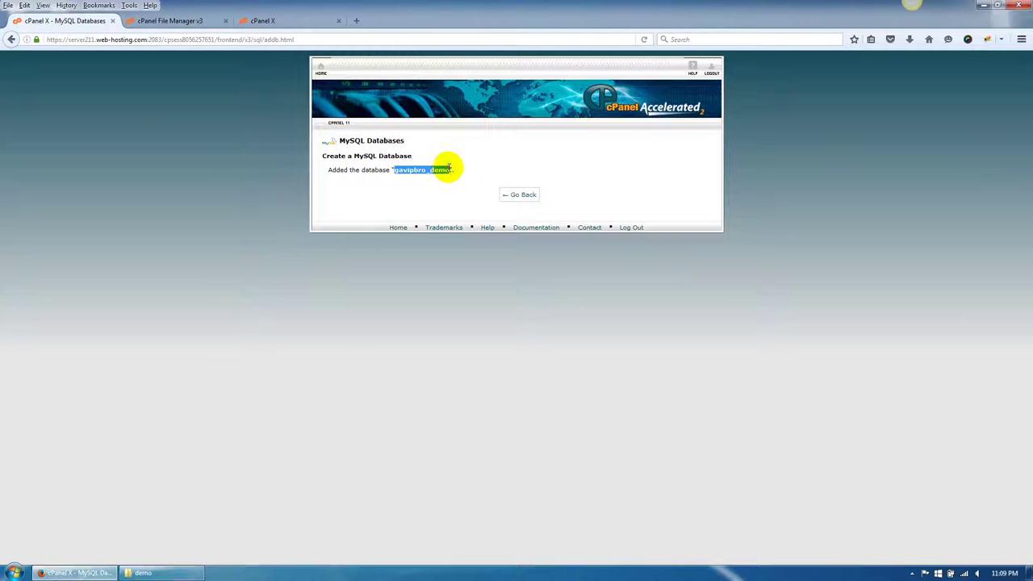
pyautogui.click(15, 571)
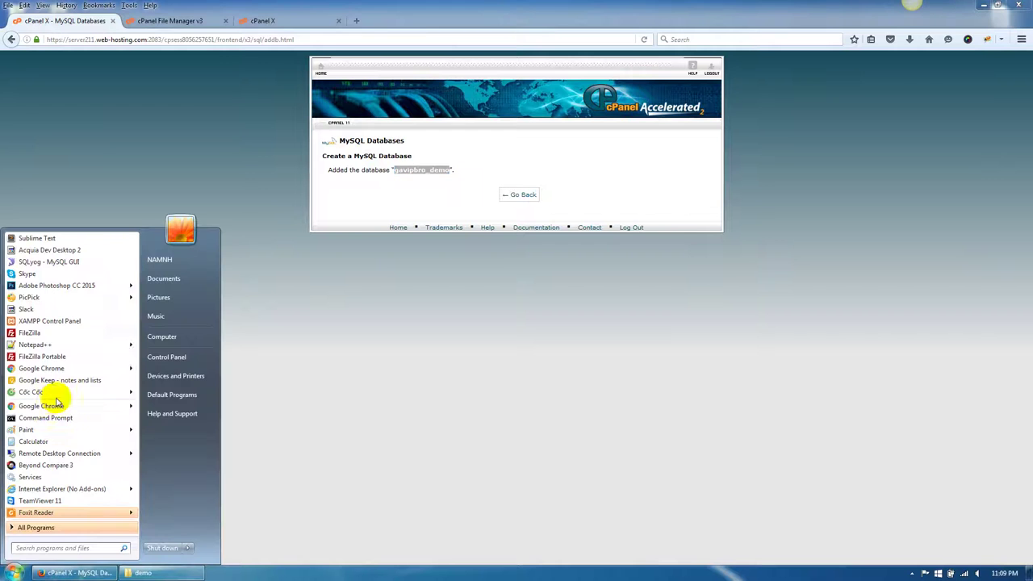
pyautogui.click(32, 344)
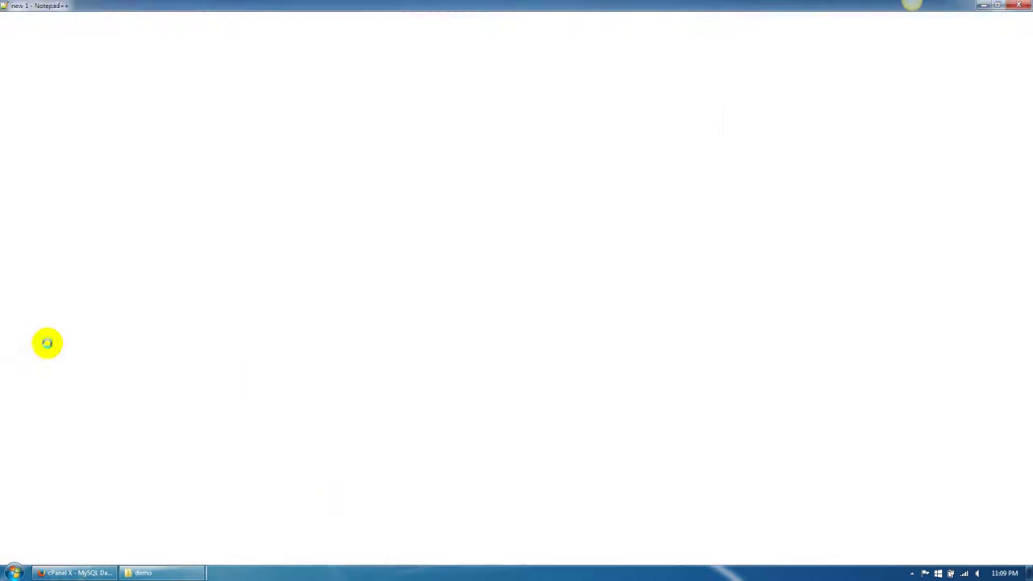
pyautogui.click(7, 29)
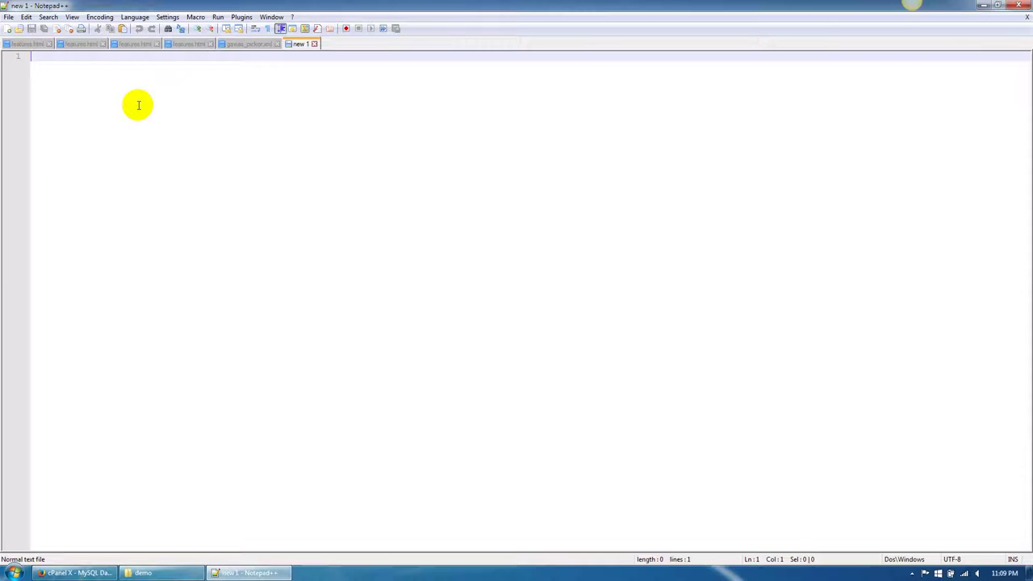
pyautogui.write('gavipbro_demo')
pyautogui.click(981, 6)
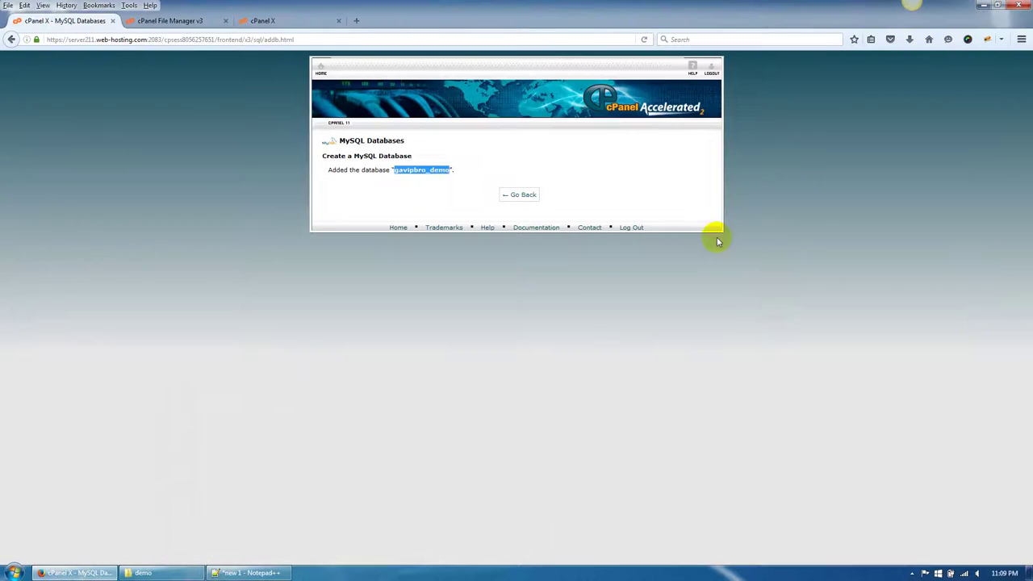
# Return to the MySQL Databases page and enter user1 as the new user's name after the account prefix
pyautogui.click(519, 194)
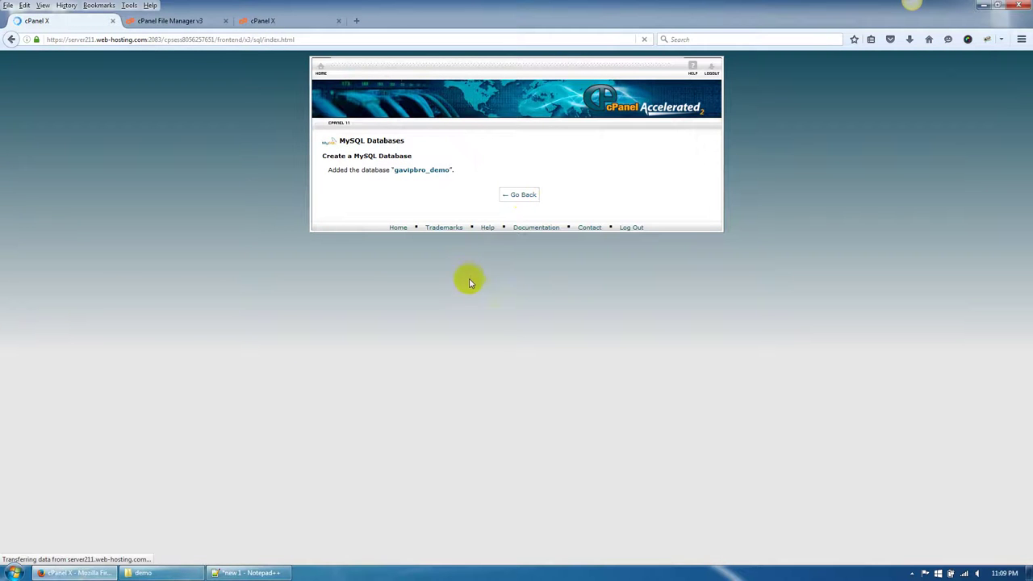
pyautogui.scroll(-5, 315, 346)
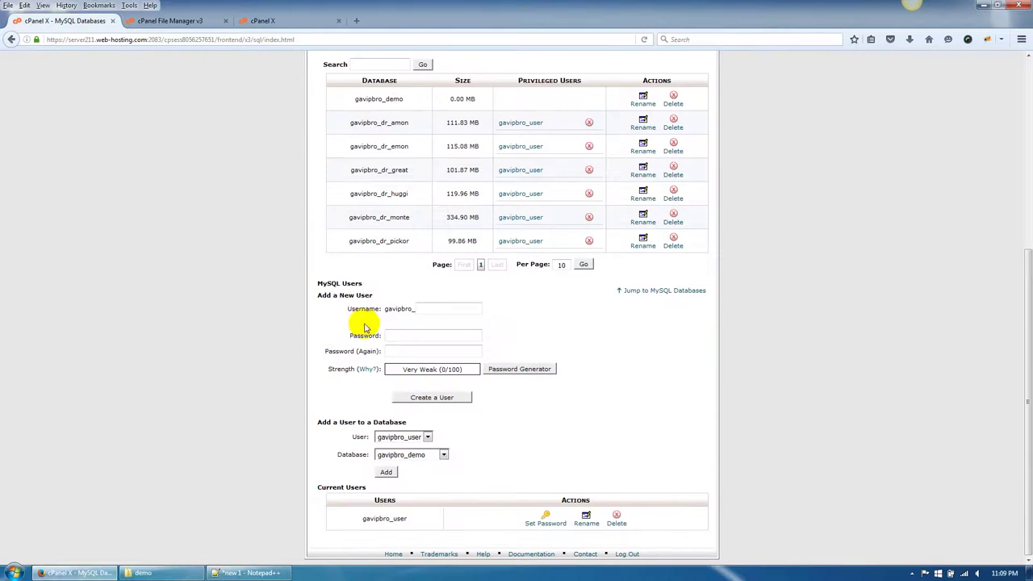
pyautogui.click(427, 308)
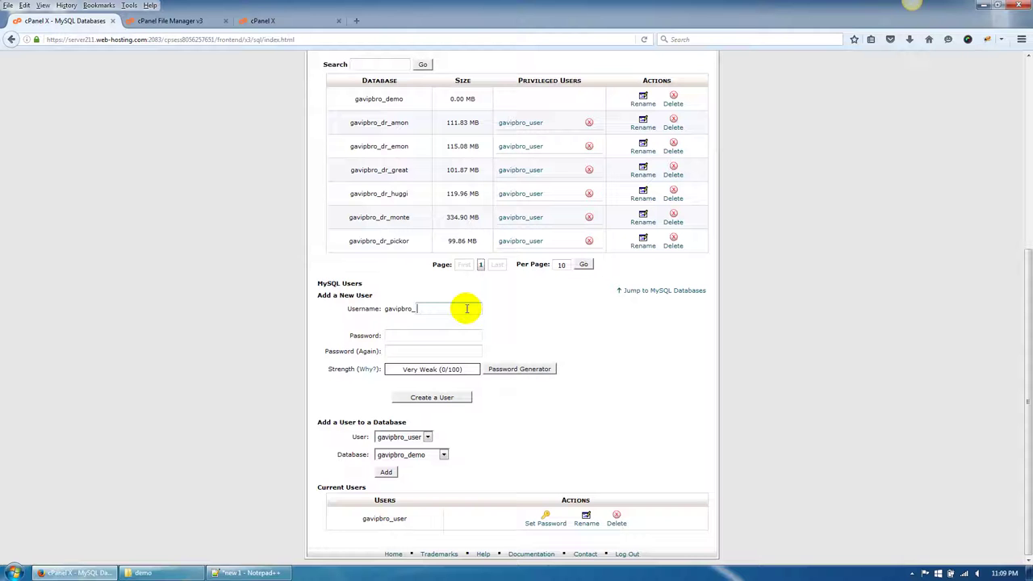
pyautogui.write('user_de')
pyautogui.press('BackSpace')
pyautogui.press('BackSpace')
pyautogui.press('BackSpace')
pyautogui.press('Tab')
# Try a short password for the new MySQL user in the Password and Password (Again) fields
pyautogui.write('*****')
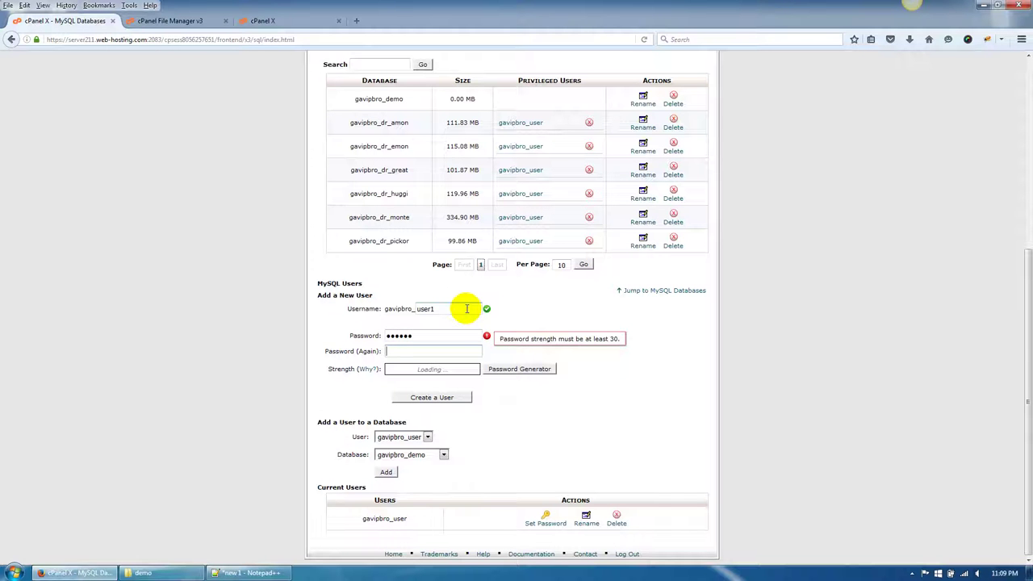
pyautogui.press('Tab')
pyautogui.write('******')
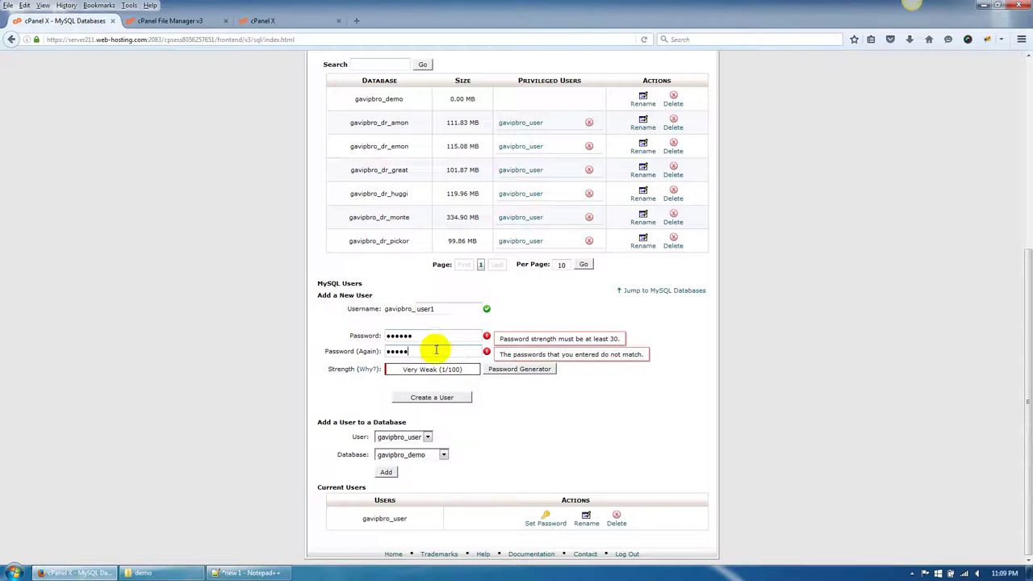
# Enter a stronger, longer password in both password fields and create the MySQL user
pyautogui.doubleClick(434, 339)
pyautogui.write('******')
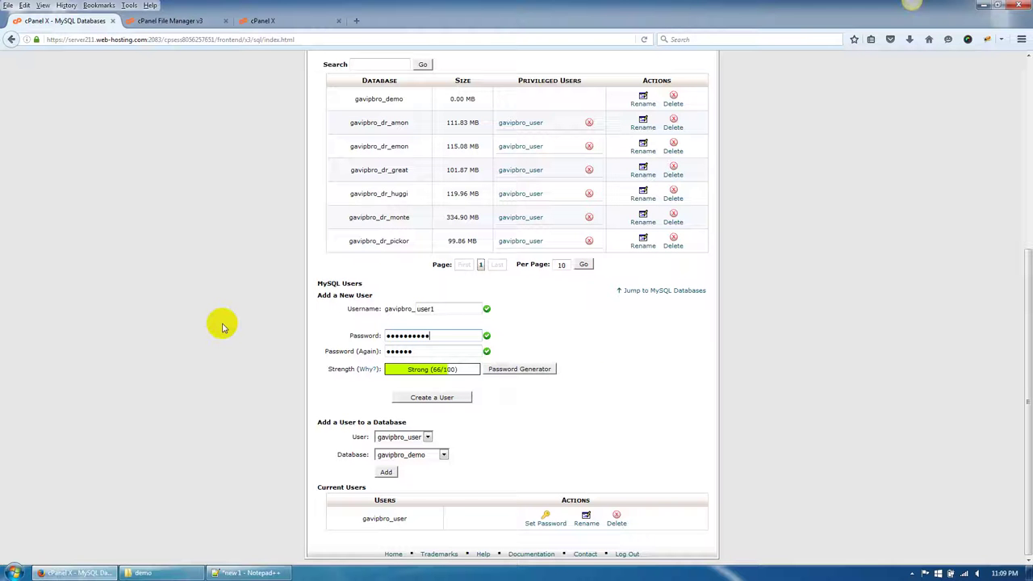
pyautogui.press('Tab')
pyautogui.write('*')
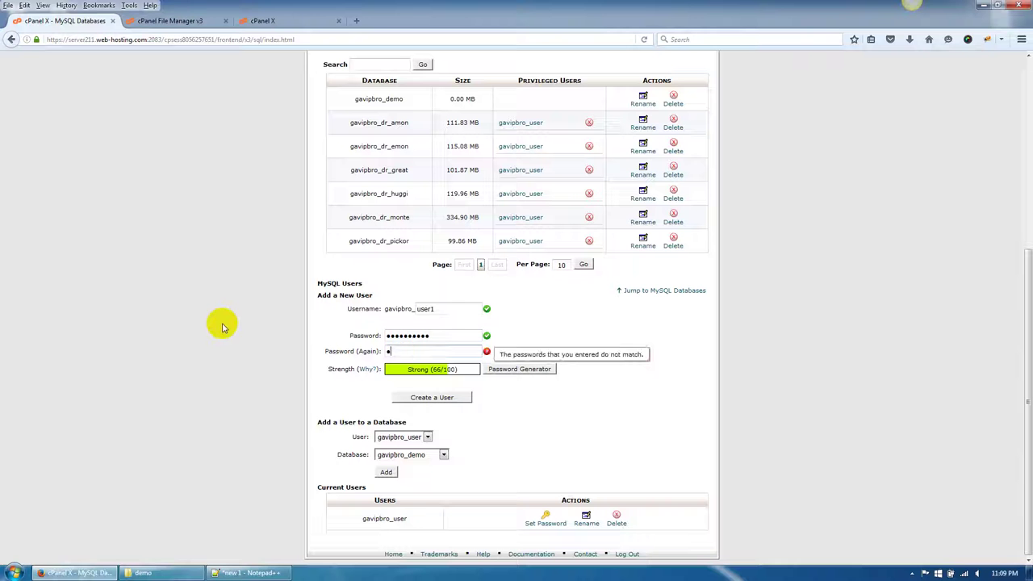
pyautogui.write('*********')
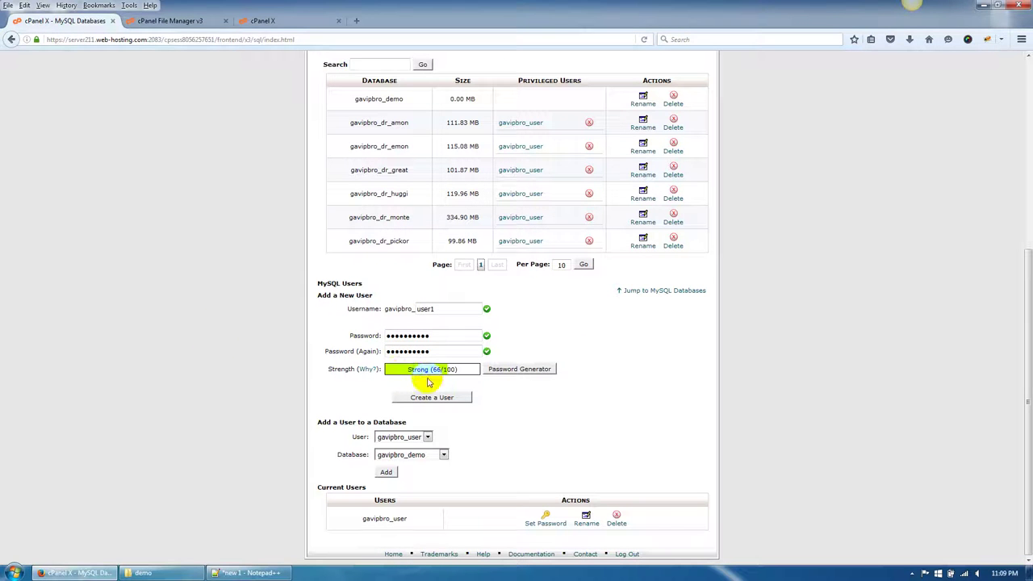
pyautogui.click(437, 401)
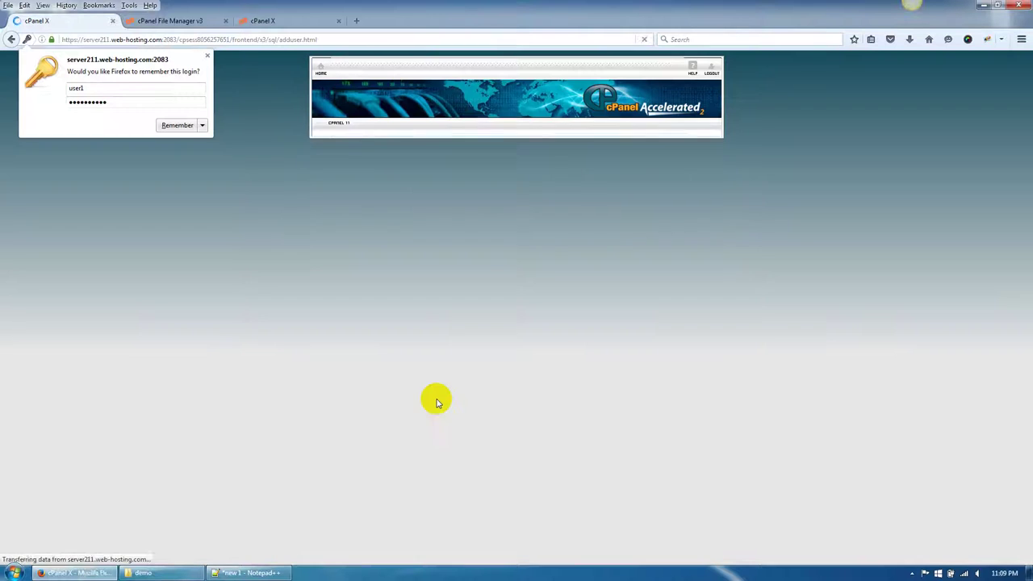
# Copy the new MySQL username gavipbro_user1 onto the second line of the Notepad++ notes and return to the browser
pyautogui.moveTo(549, 156); pyautogui.dragTo(489, 156)
pyautogui.hotkey('ctrl', 'c')
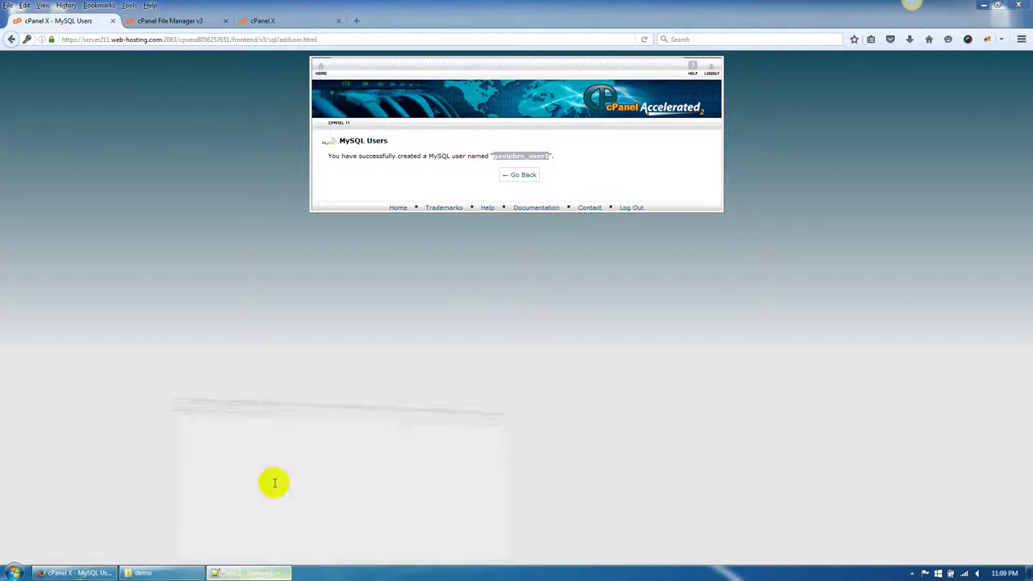
pyautogui.click(272, 482)
pyautogui.press('Return')
pyautogui.hotkey('ctrl', 'v')
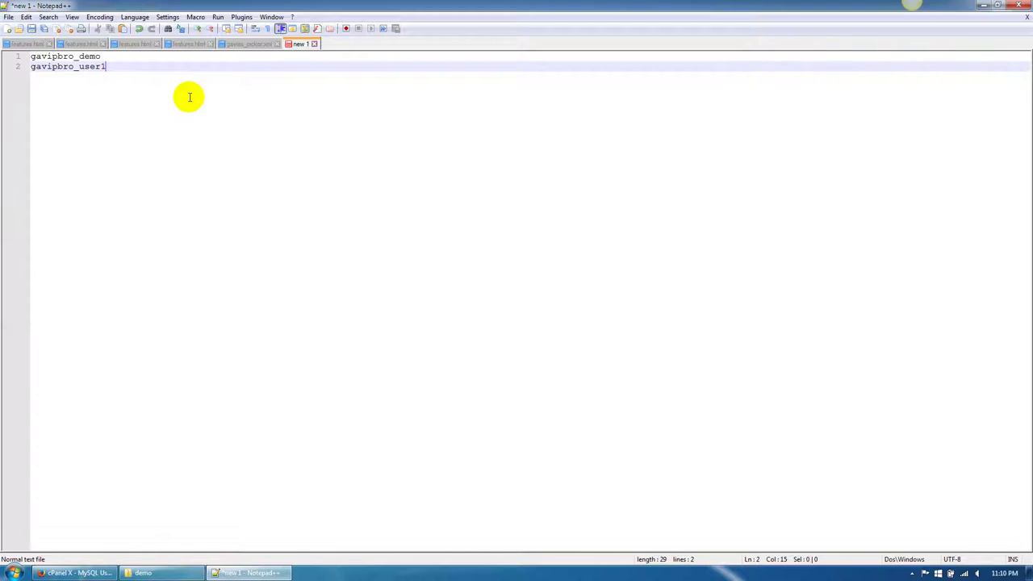
pyautogui.click(246, 573)
# Add the user gavipbro_user1 to the gavipbro_demo database and grant it all privileges
pyautogui.click(519, 177)
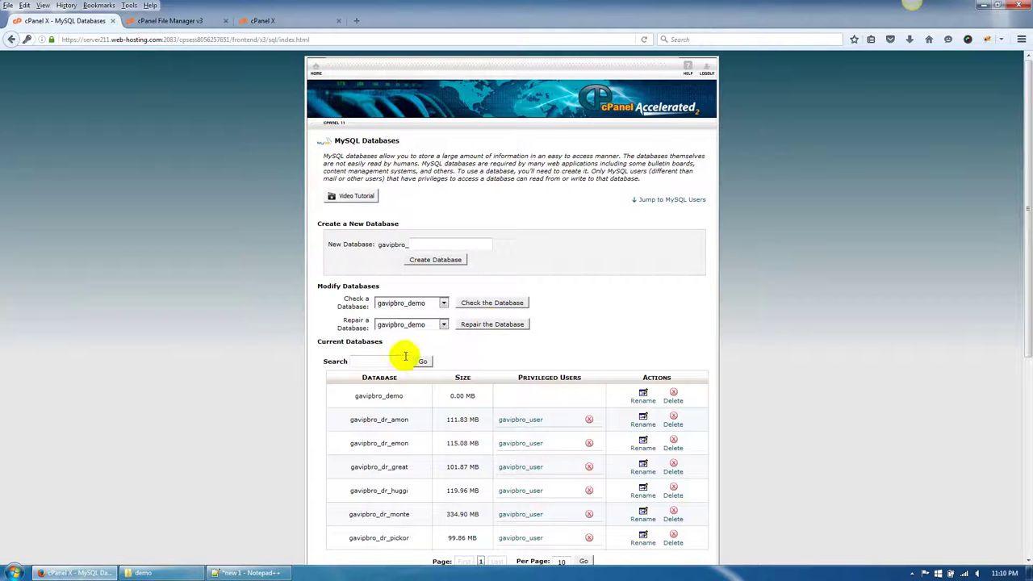
pyautogui.scroll(-5, 291, 359)
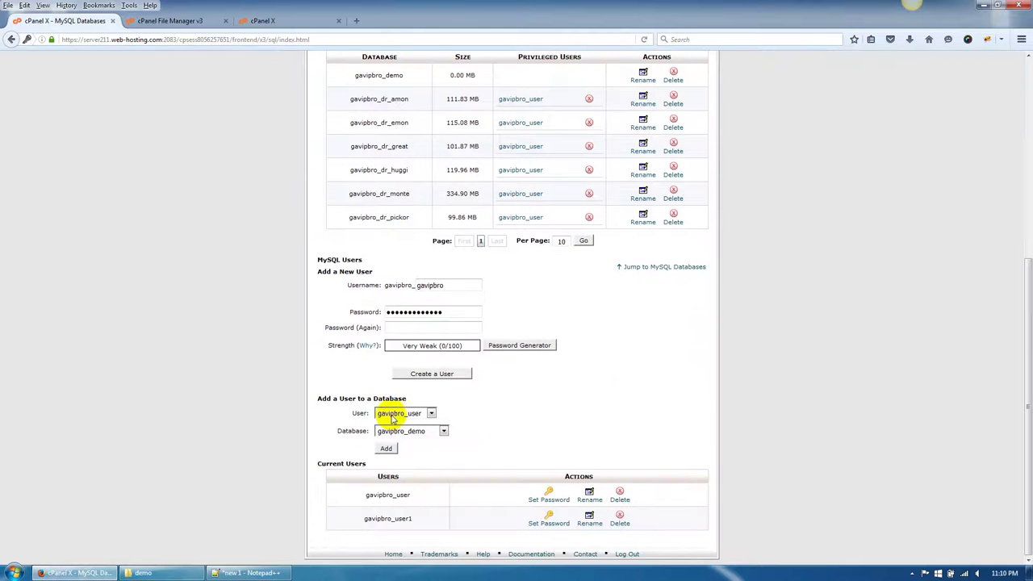
pyautogui.click(397, 413)
pyautogui.click(408, 434)
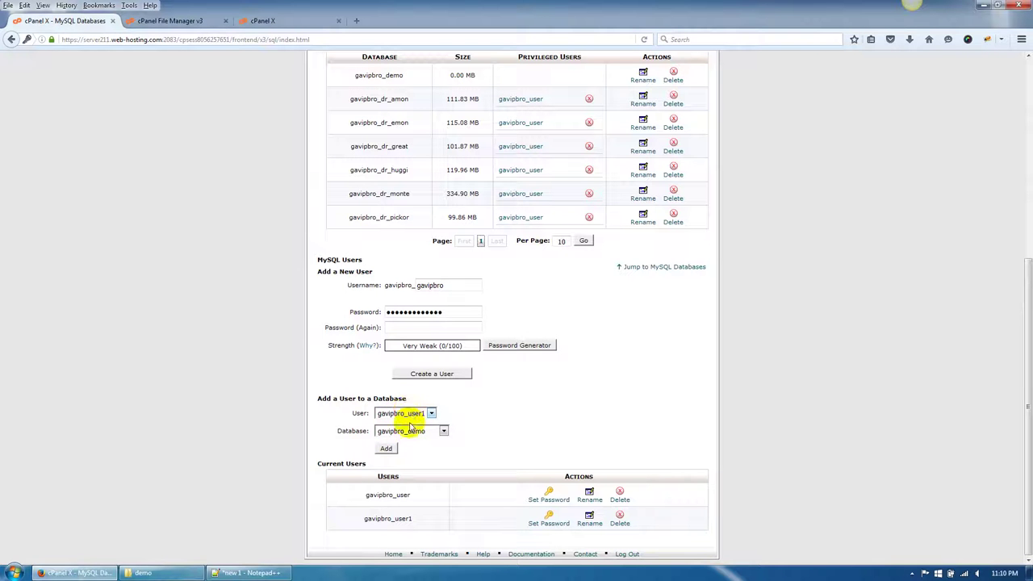
pyautogui.click(391, 451)
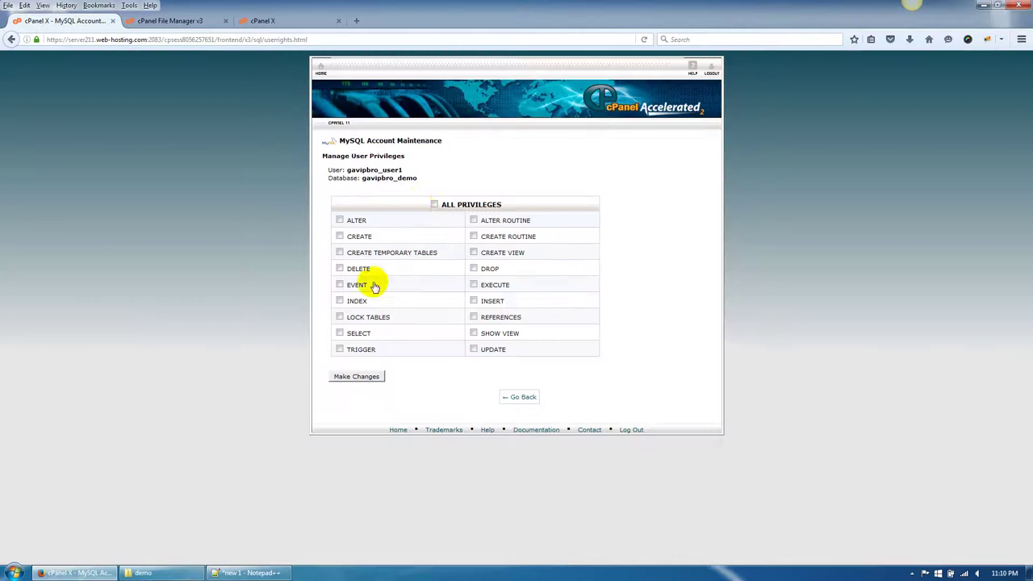
pyautogui.click(436, 203)
pyautogui.click(358, 376)
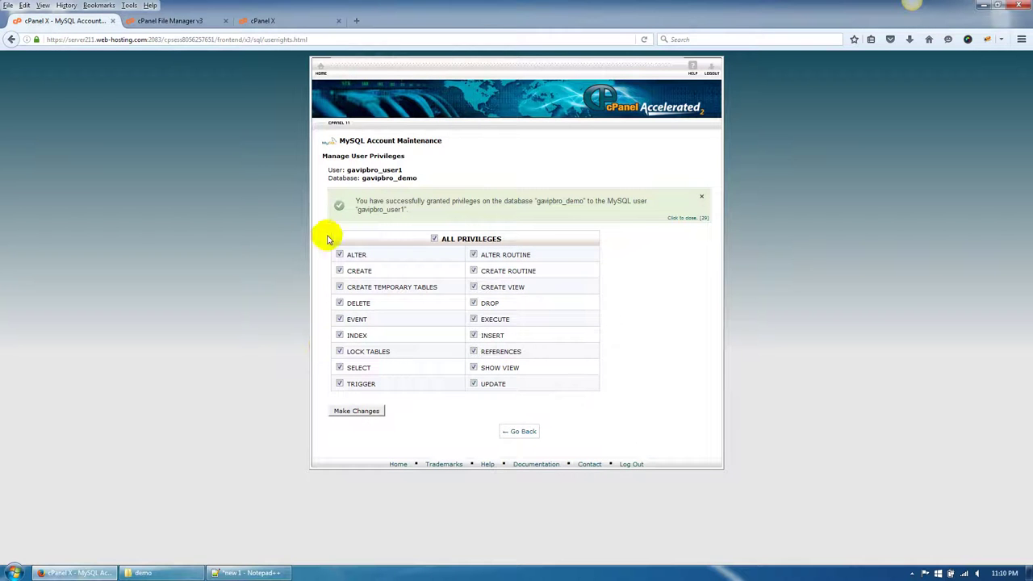
# Open phpMyAdmin from the cPanel main page and open the gavipbro_demo database
pyautogui.click(322, 71)
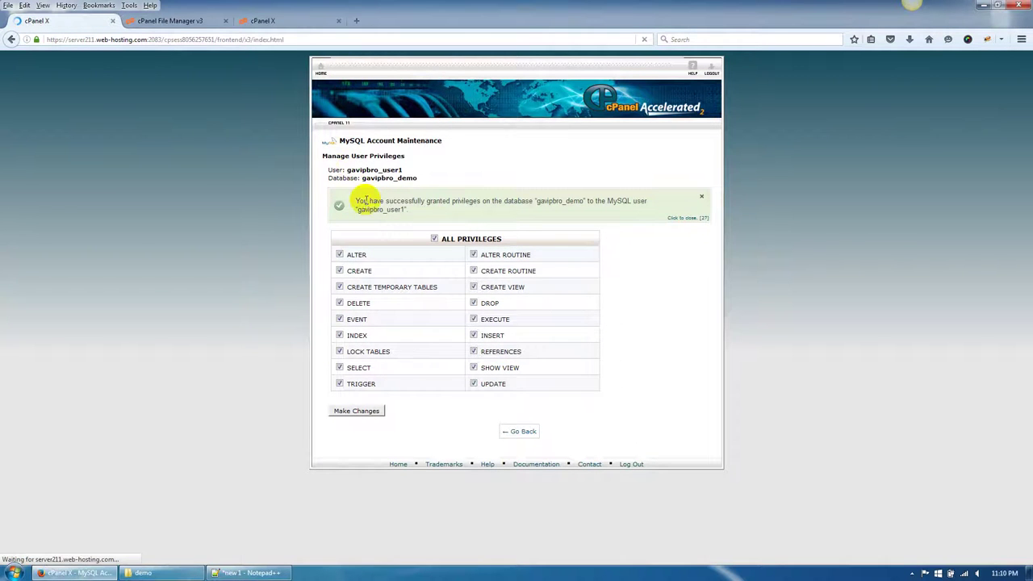
pyautogui.scroll(-2, 555, 394)
pyautogui.scroll(-5, 559, 395)
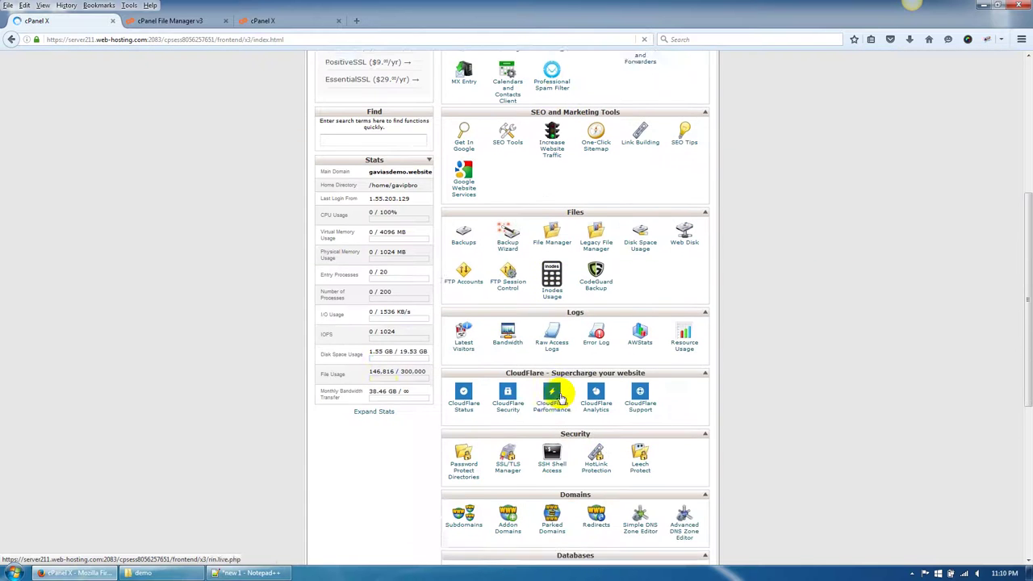
pyautogui.scroll(-1, 555, 385)
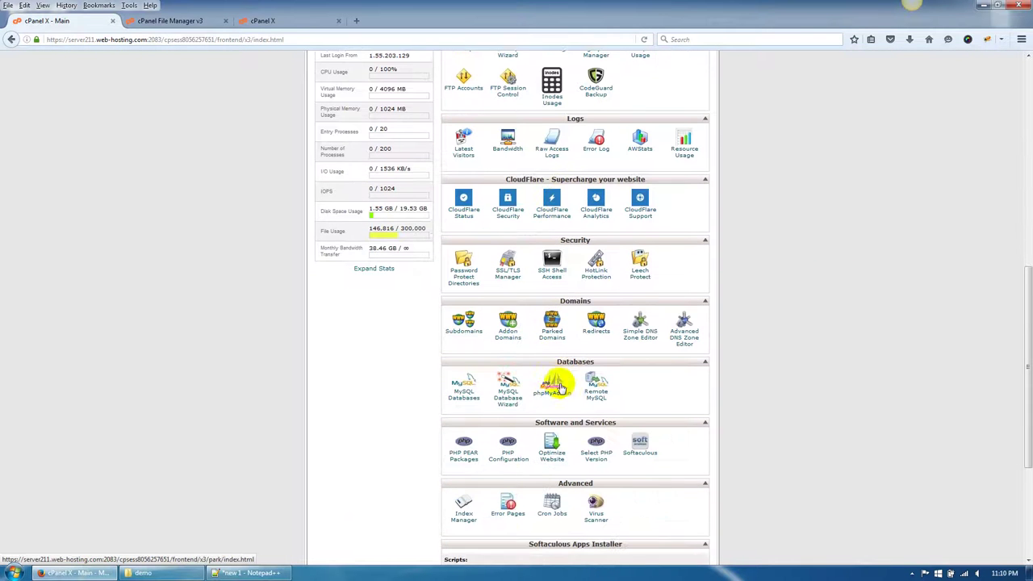
pyautogui.click(553, 397)
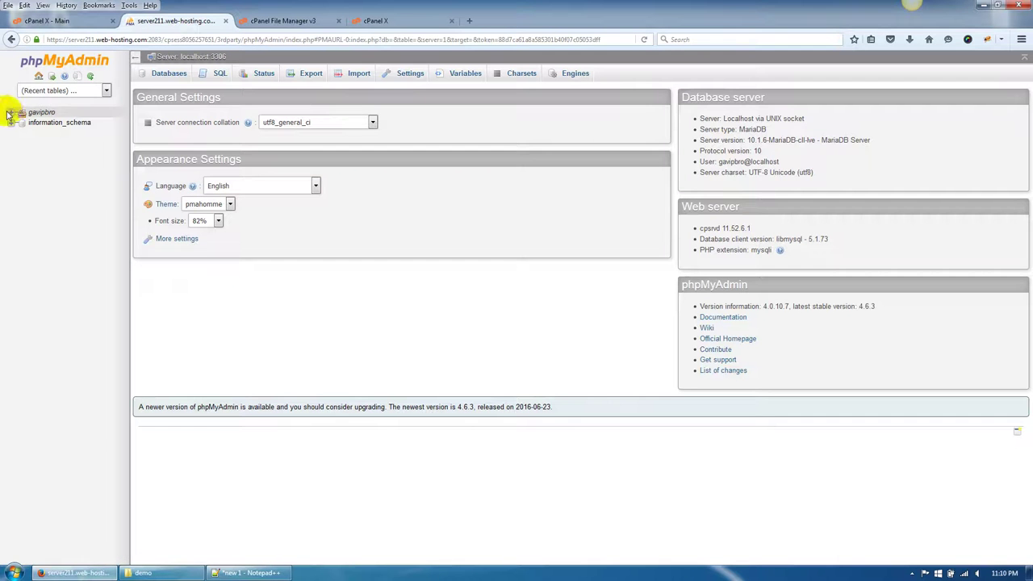
pyautogui.click(11, 113)
pyautogui.click(59, 123)
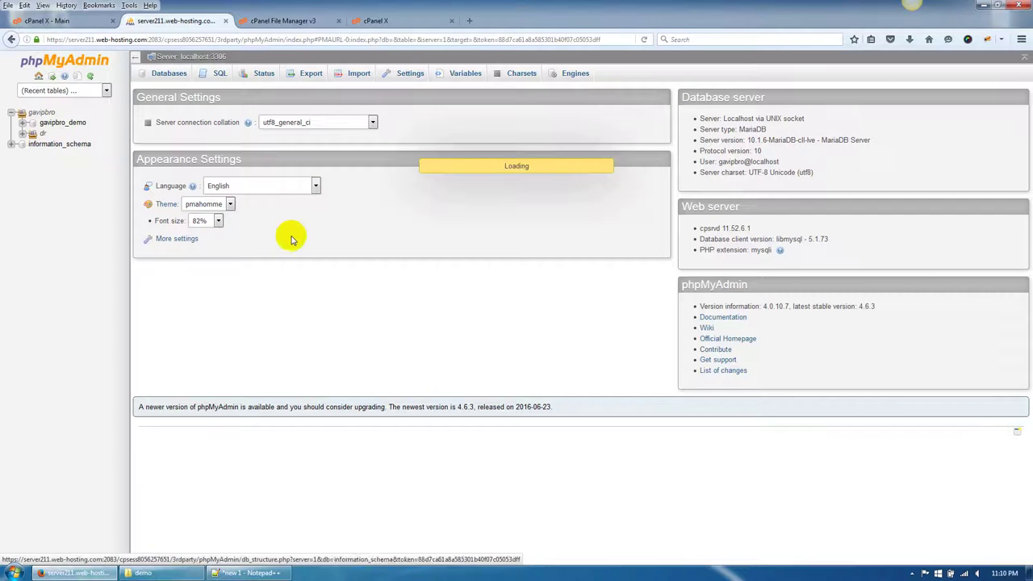
# Import database.sql.zip from the gavias_pickor_full/fresh-installation folder into the gavipbro_demo database
pyautogui.click(397, 78)
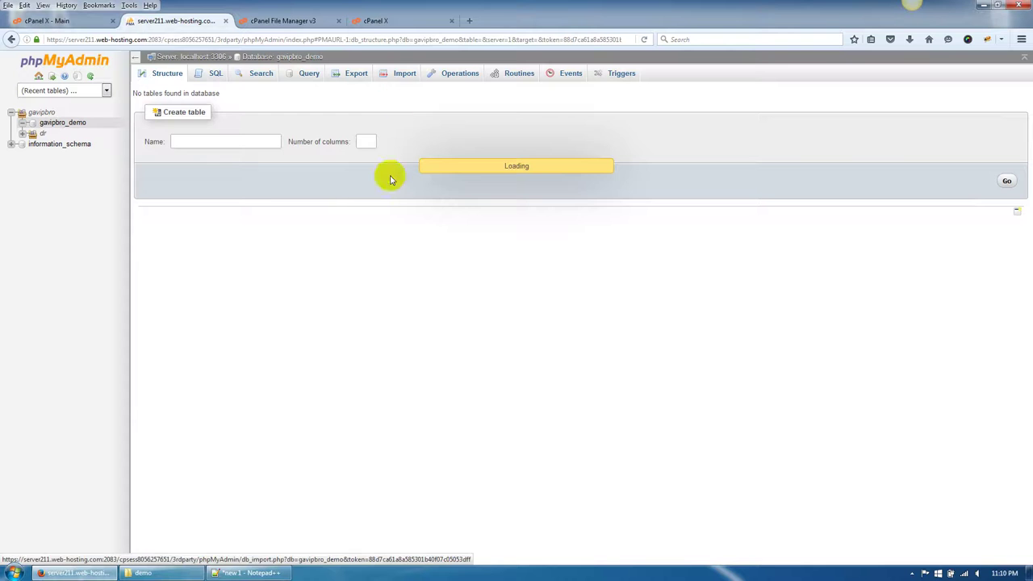
pyautogui.click(242, 186)
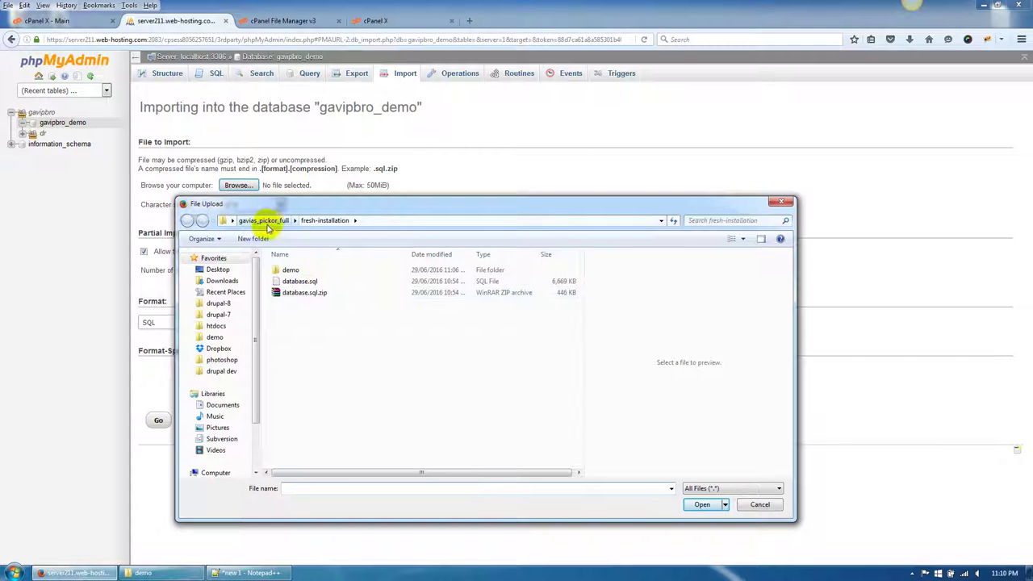
pyautogui.click(264, 220)
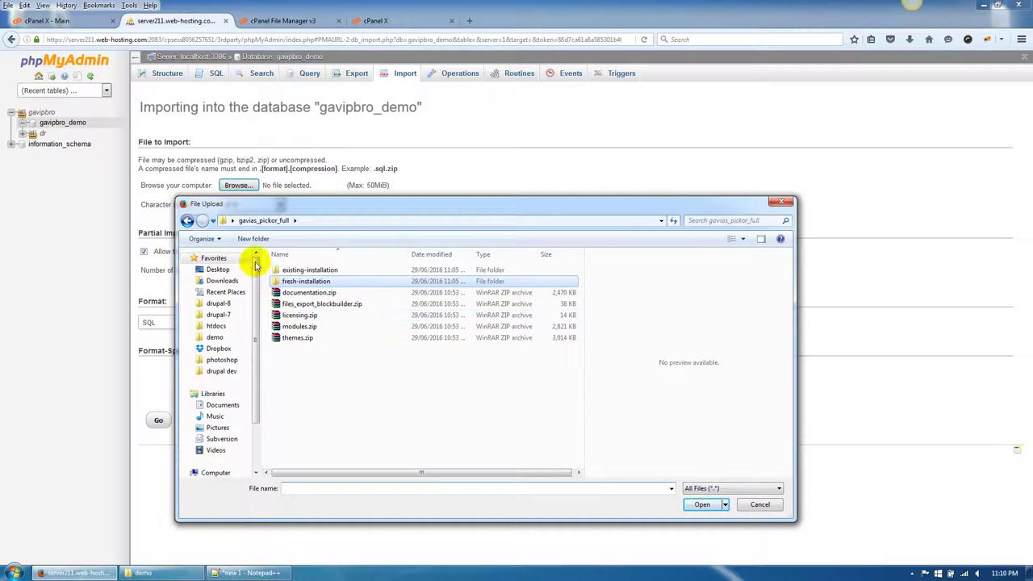
pyautogui.click(216, 269)
pyautogui.doubleClick(327, 413)
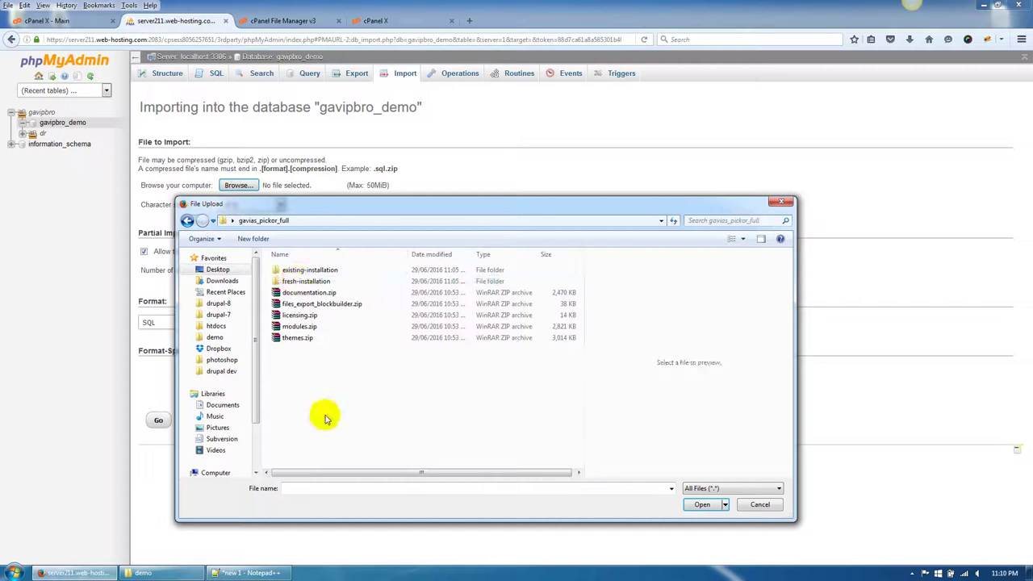
pyautogui.doubleClick(292, 280)
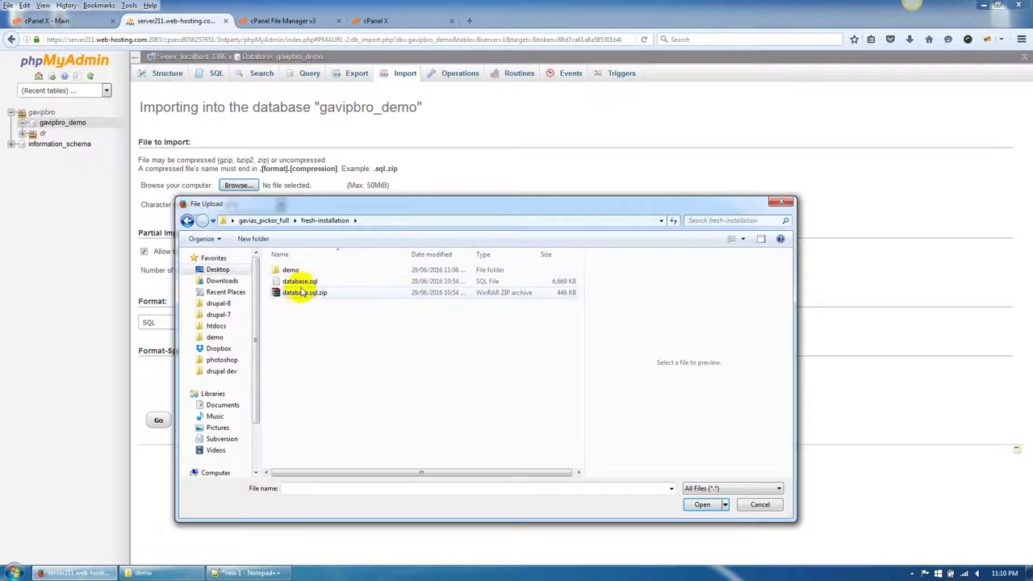
pyautogui.doubleClick(300, 293)
pyautogui.click(158, 420)
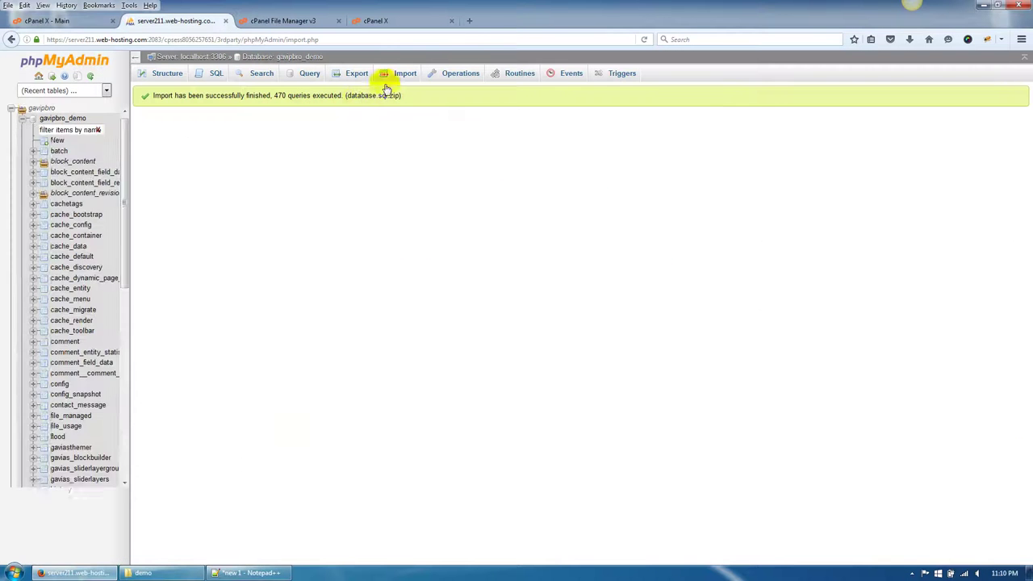
# Open the Drupal installer at gaviasdemo.website/demo in a new browser tab
pyautogui.click(469, 20)
pyautogui.write('l')
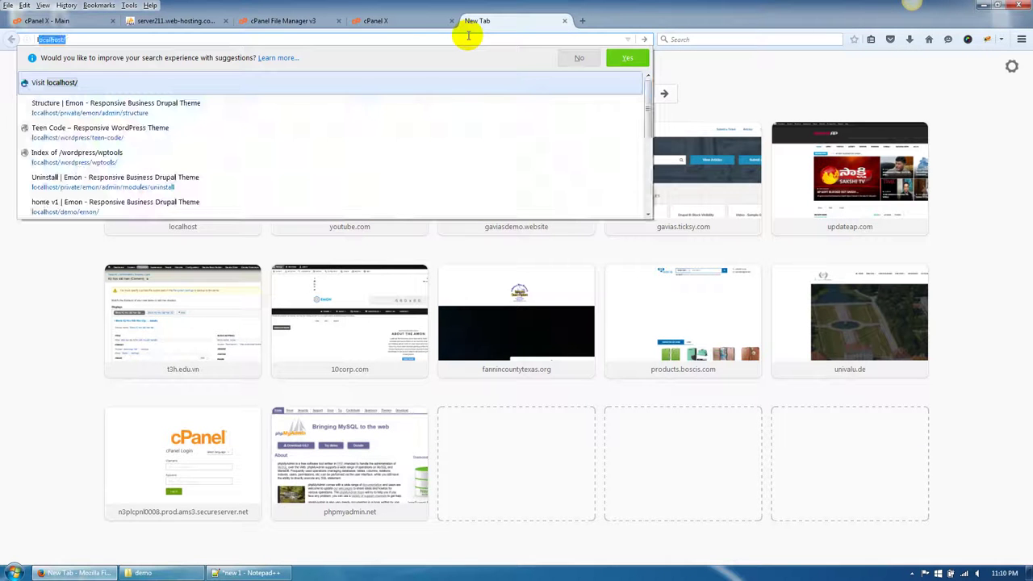
pyautogui.press('BackSpace')
pyautogui.press('BackSpace')
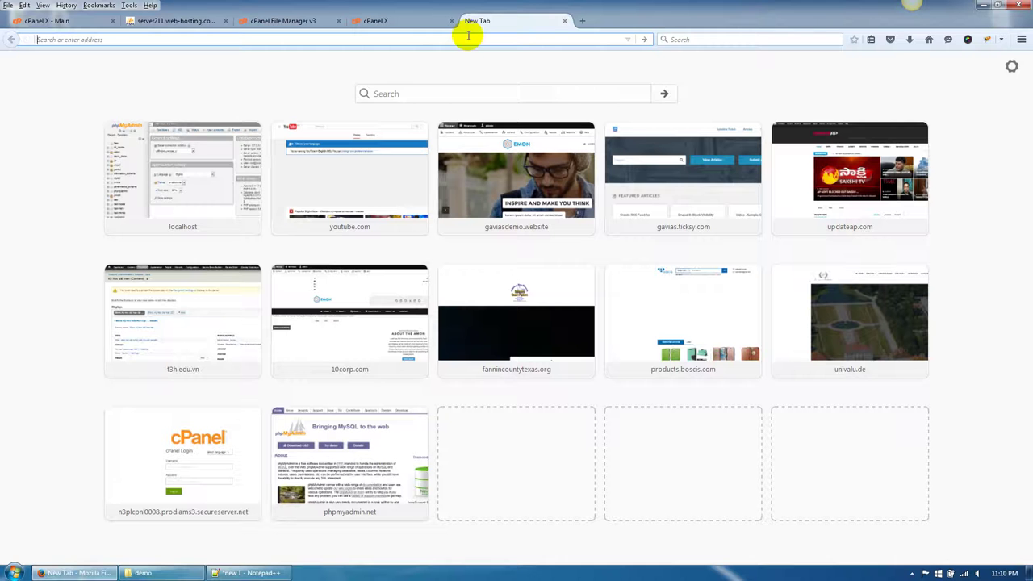
pyautogui.write('gav')
pyautogui.press('Return')
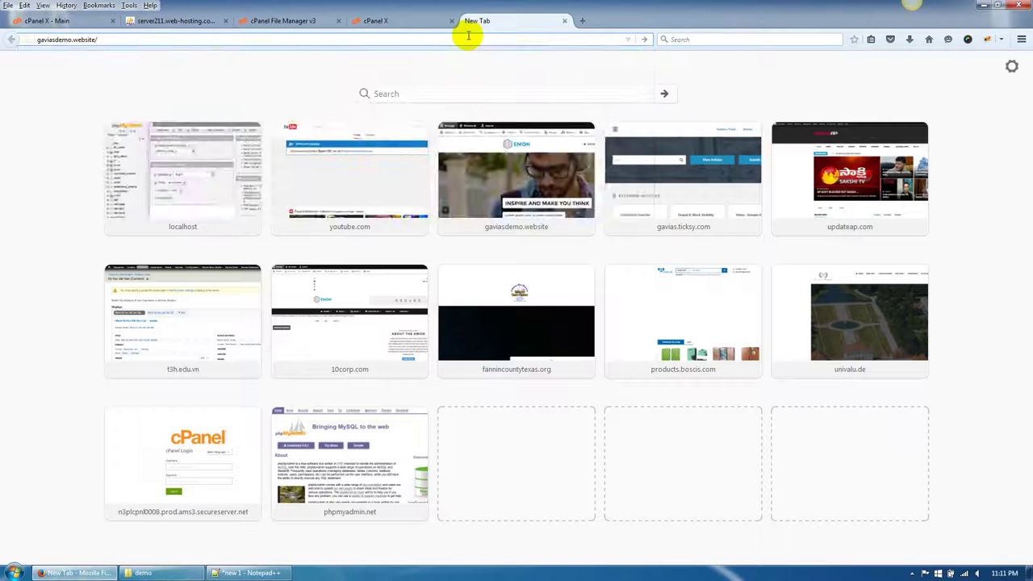
pyautogui.write('demo')
pyautogui.press('Return')
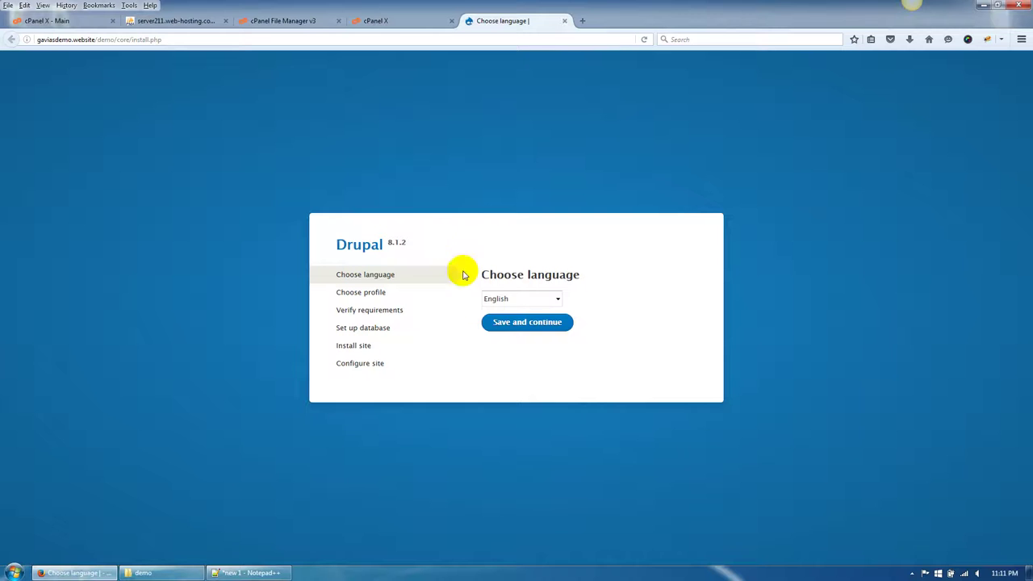
# Accept English as the installation language and continue with the Standard installation profile
pyautogui.click(515, 322)
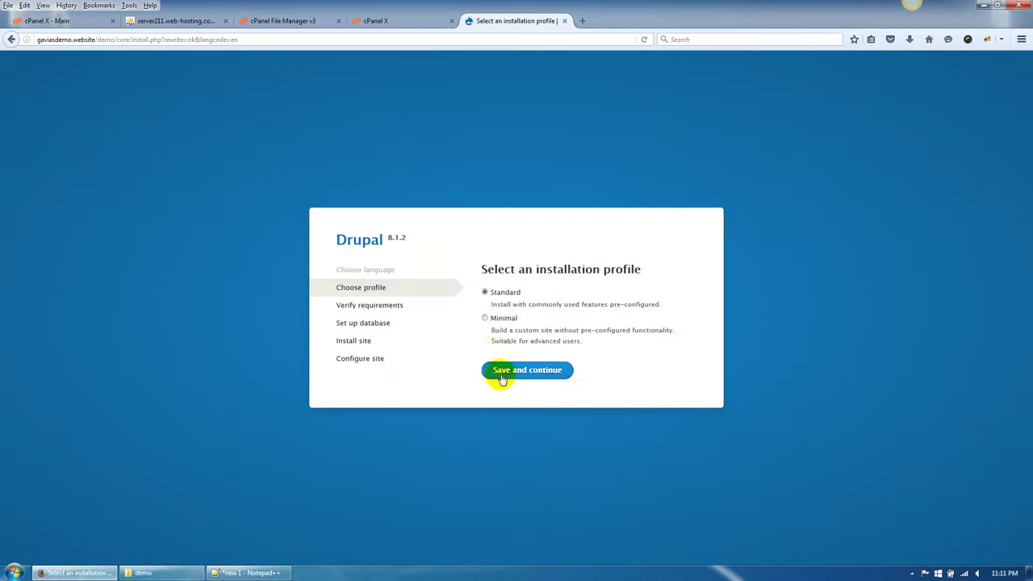
pyautogui.click(512, 373)
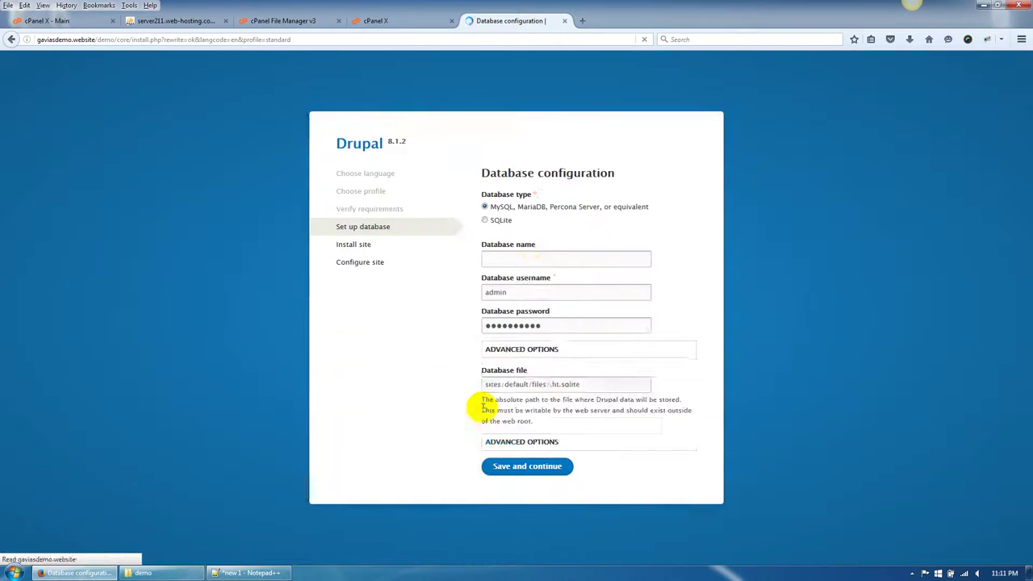
# Copy the database name gavipbro_demo from the Notepad++ notes into the installer's database name field
pyautogui.click(262, 572)
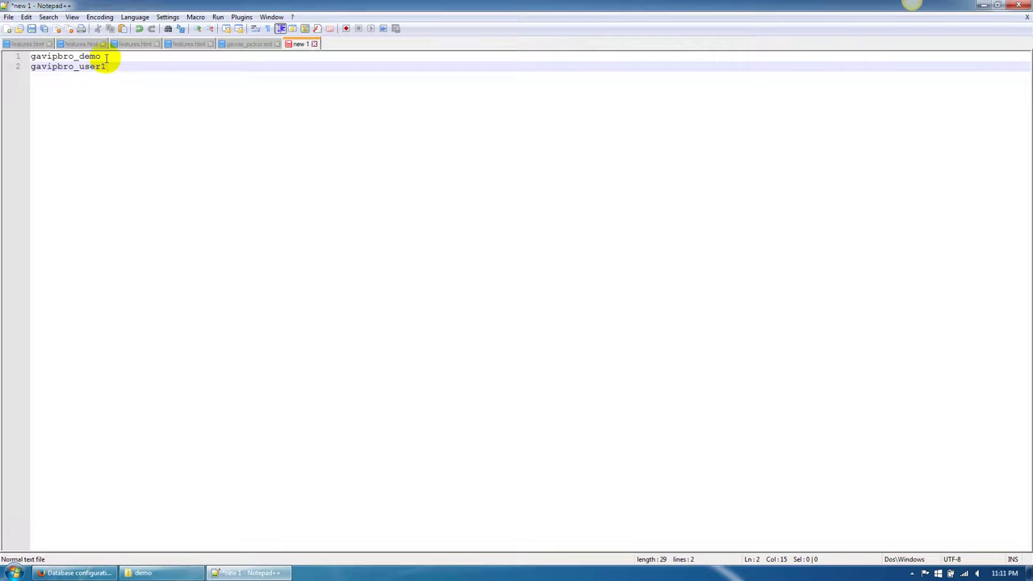
pyautogui.moveTo(106, 58); pyautogui.dragTo(30, 57)
pyautogui.hotkey('ctrl', 'c')
pyautogui.click(77, 572)
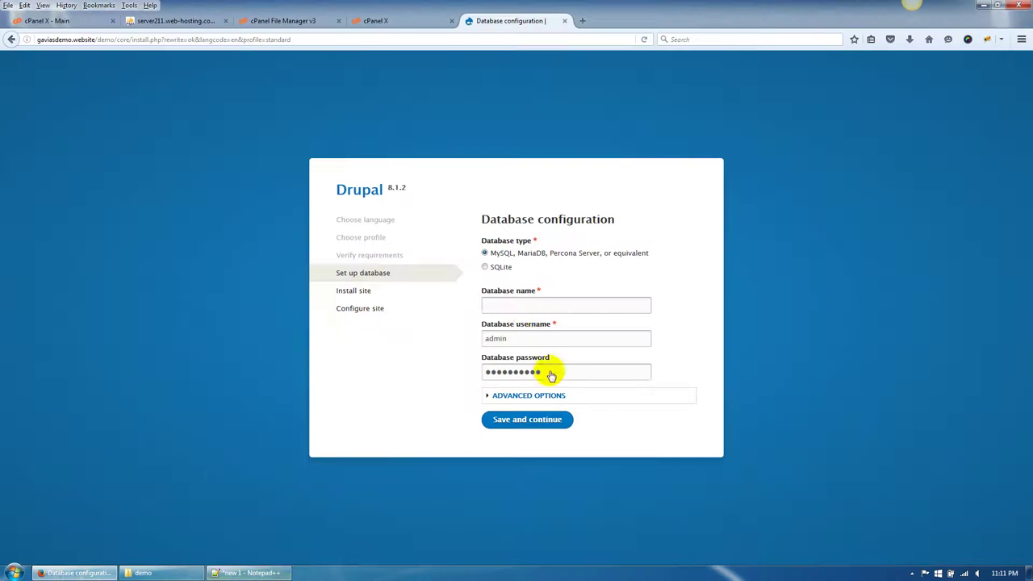
pyautogui.hotkey('ctrl', 'v')
# Copy gavipbro_user1 from the Notepad++ notes as the database username, enter the database password, and submit the database configuration
pyautogui.click(262, 572)
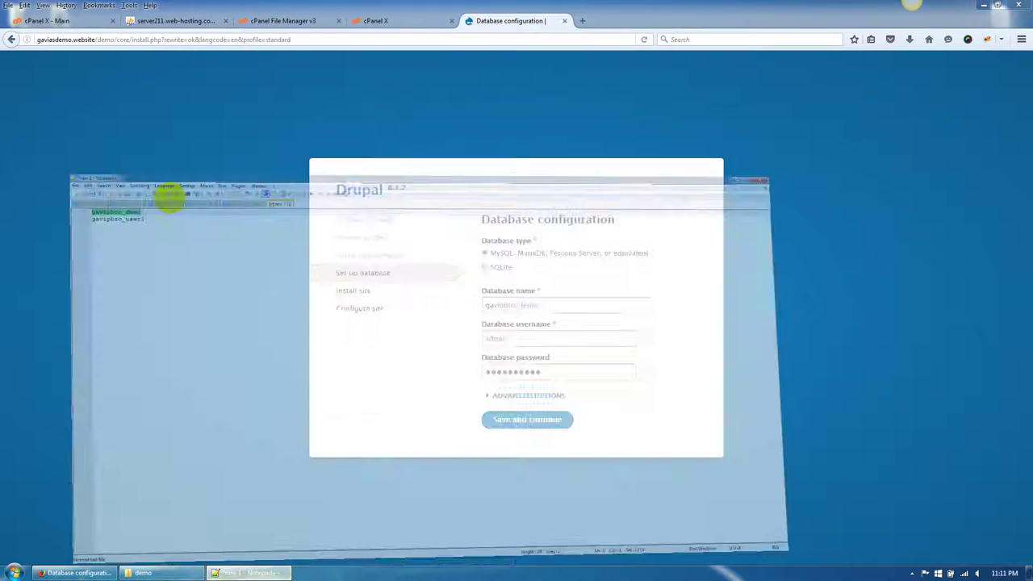
pyautogui.moveTo(106, 67); pyautogui.dragTo(29, 66)
pyautogui.hotkey('ctrl', 'c')
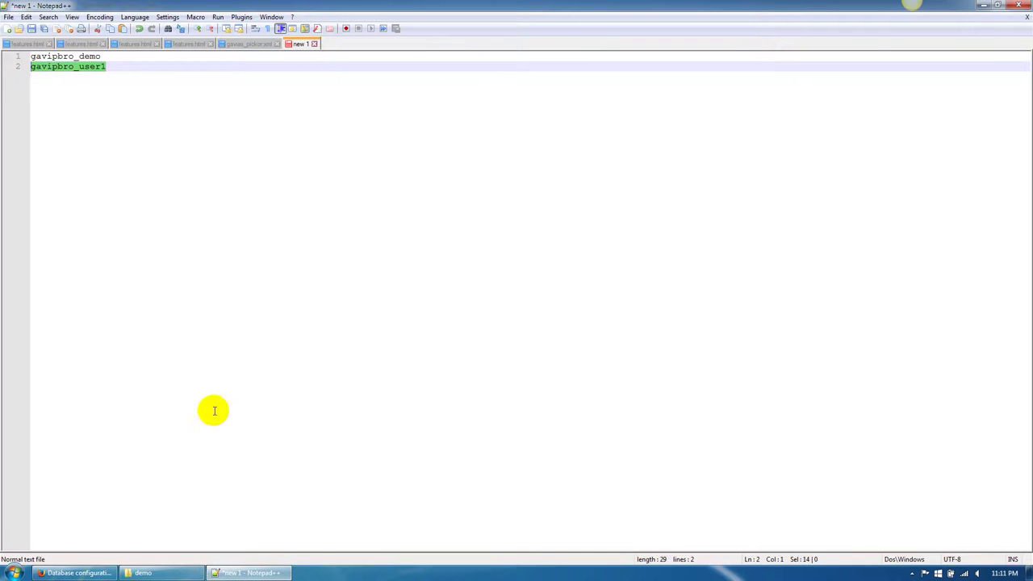
pyautogui.click(76, 572)
pyautogui.click(484, 338)
pyautogui.hotkey('ctrl', 'v')
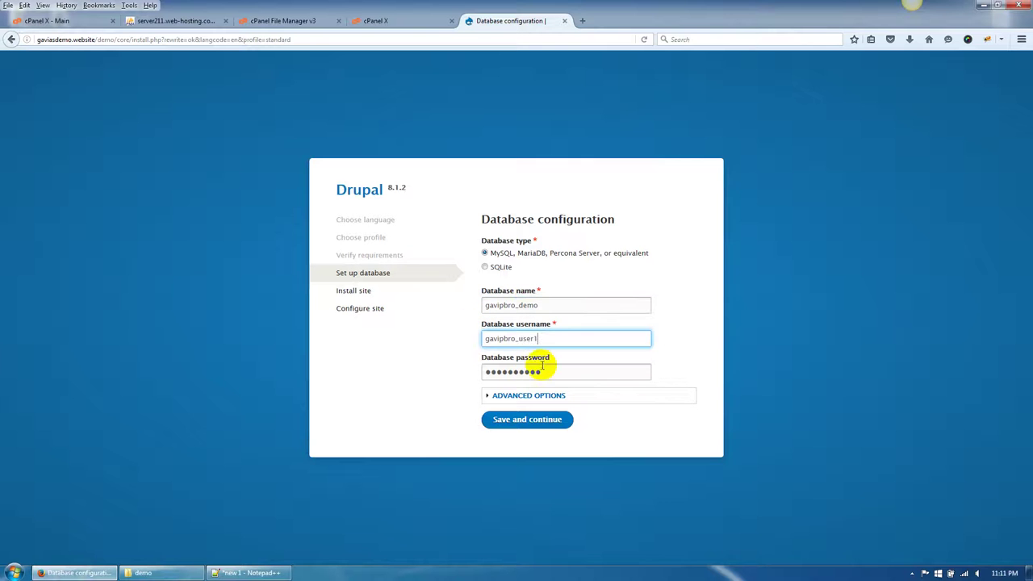
pyautogui.press('Tab')
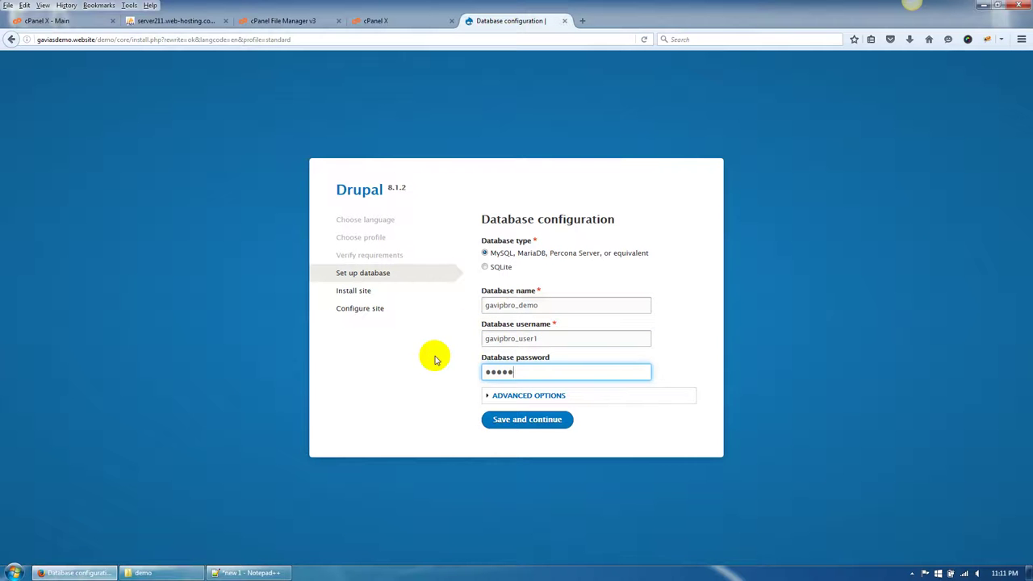
pyautogui.click(532, 421)
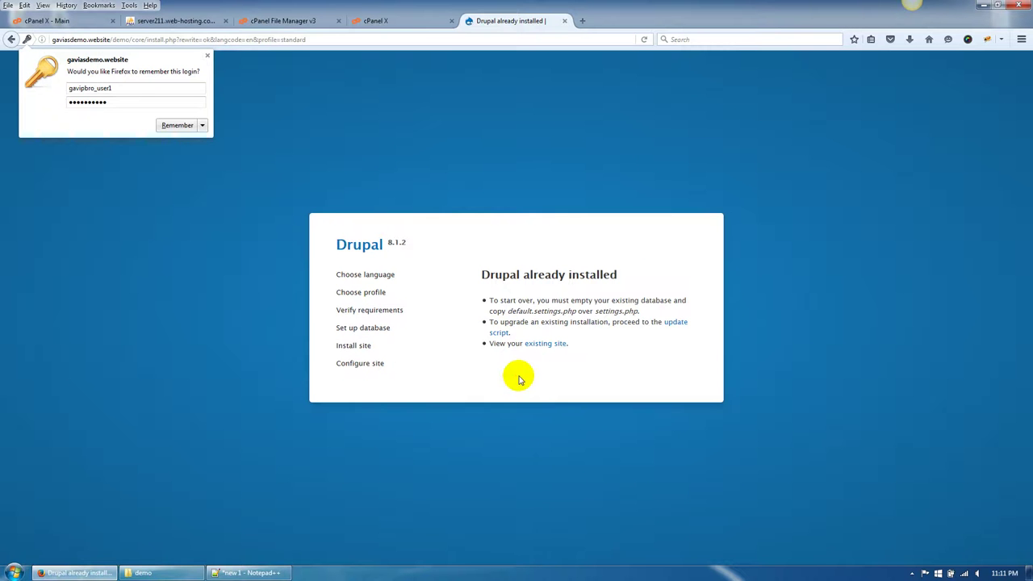
# Dismiss the browser's offer to remember the login and open the existing Drupal site
pyautogui.click(520, 380)
pyautogui.rightClick(535, 344)
pyautogui.click(484, 373)
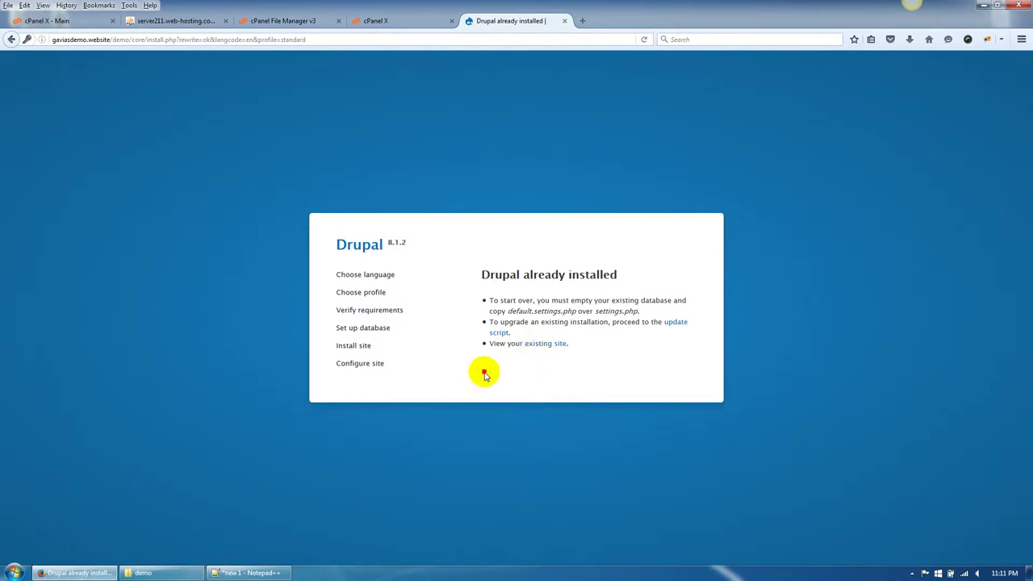
pyautogui.click(536, 345)
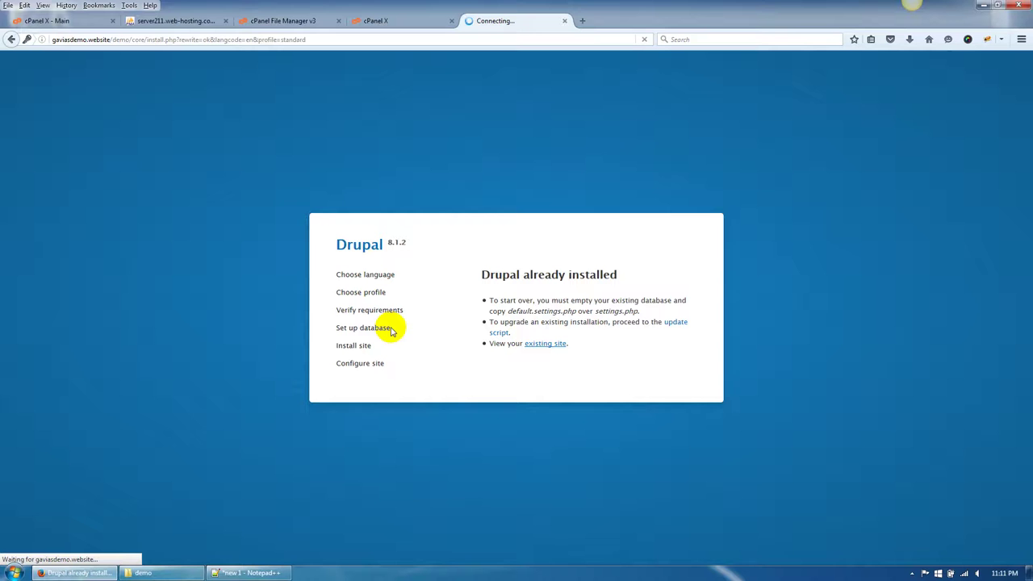